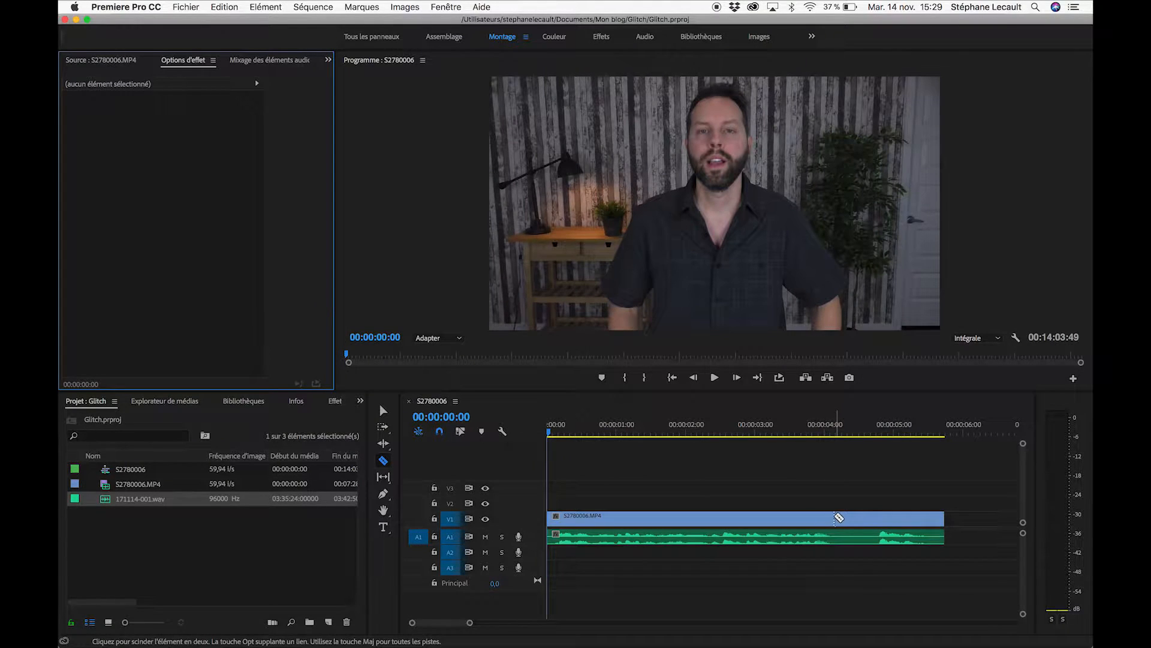
Step: Cut the video clip on V1 into single-frame pieces from 00:00:04:03 to 00:00:04:10 with the Razor tool
{"action": "left_click", "coordinate": [841, 433]}
{"action": "key", "text": "="}
{"action": "key", "text": "="}
{"action": "key", "text": "="}
{"action": "key", "text": "super+s"}
{"action": "left_click", "coordinate": [784, 518]}
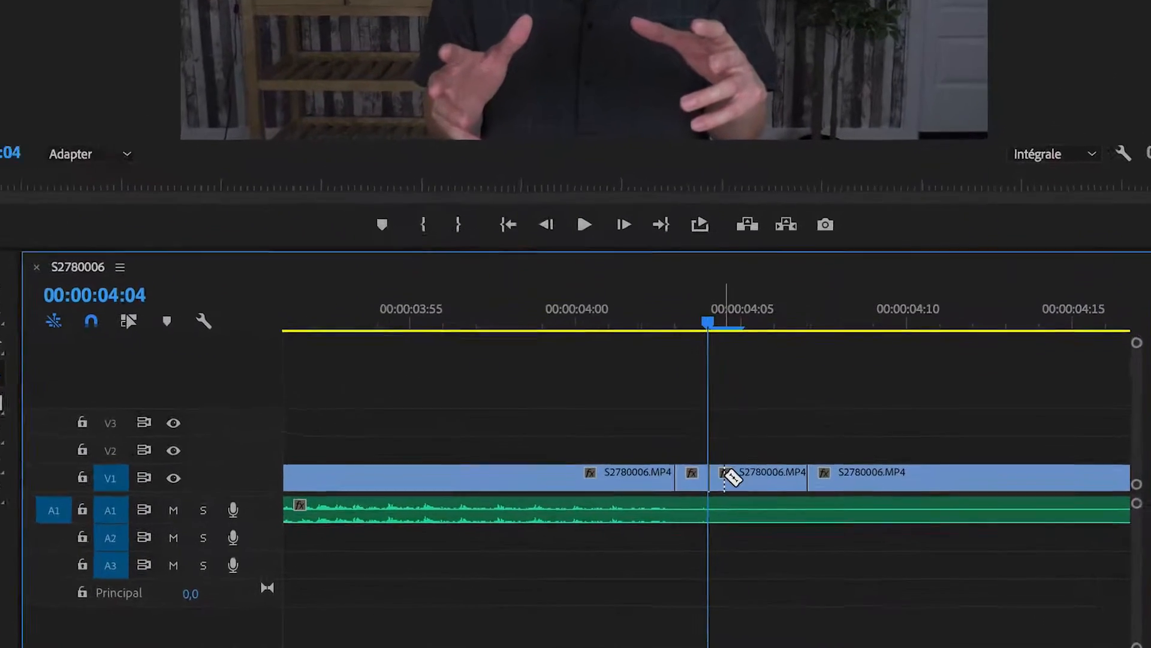
{"action": "left_click", "coordinate": [727, 475]}
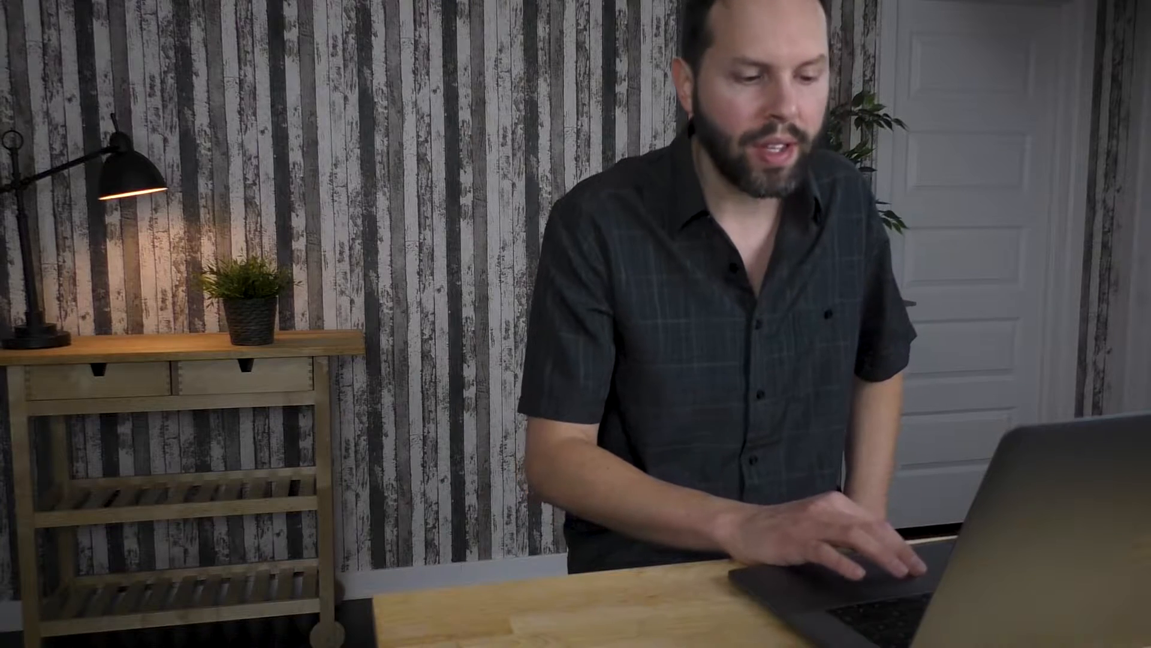
{"action": "left_click", "coordinate": [837, 468]}
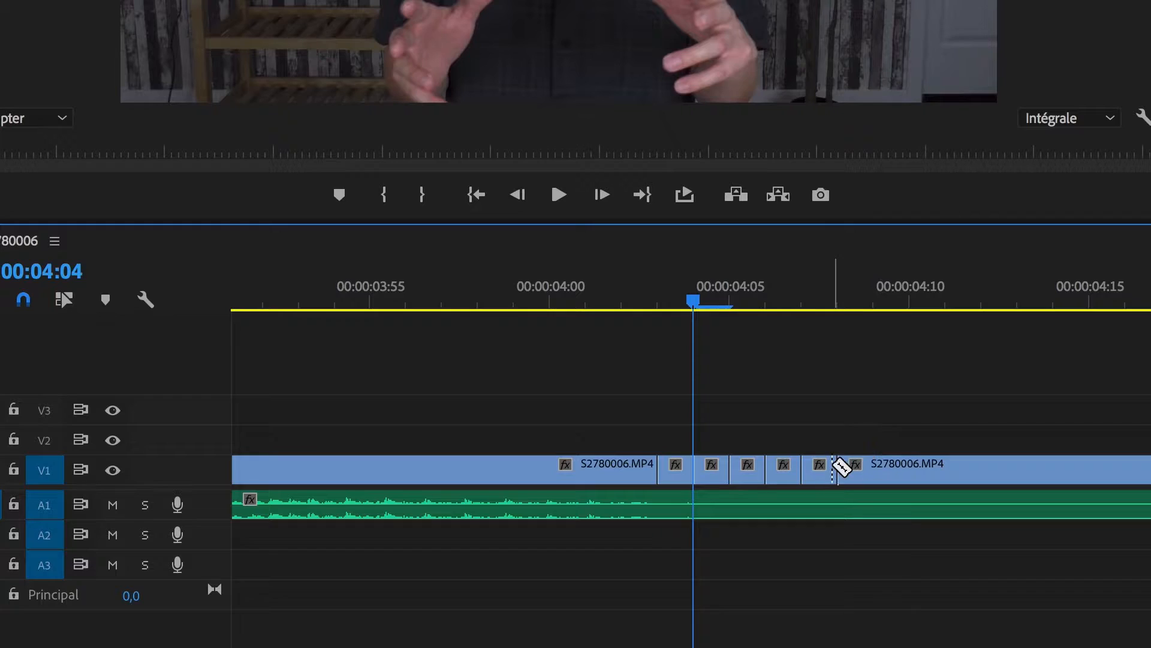
{"action": "left_click", "coordinate": [876, 469]}
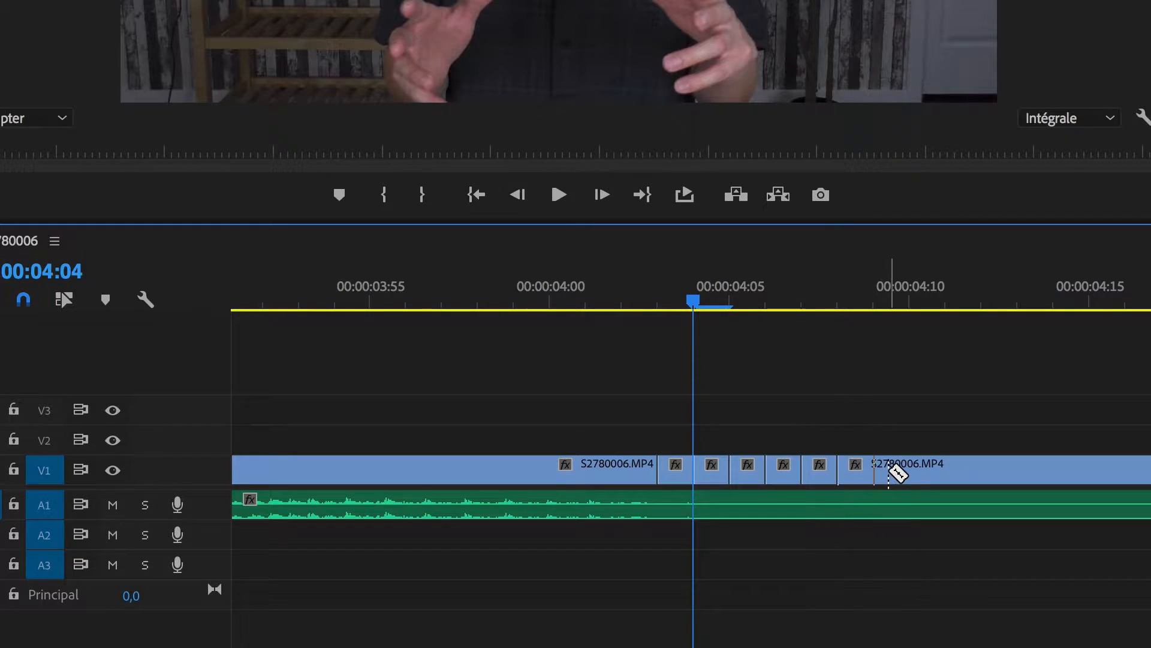
{"action": "left_click", "coordinate": [911, 473]}
Step: Delete the single-frame video pieces at 00:00:04:04, 00:00:04:06 and 00:00:04:09, leaving gaps on V1
{"action": "key", "text": "v"}
{"action": "left_click", "coordinate": [720, 477]}
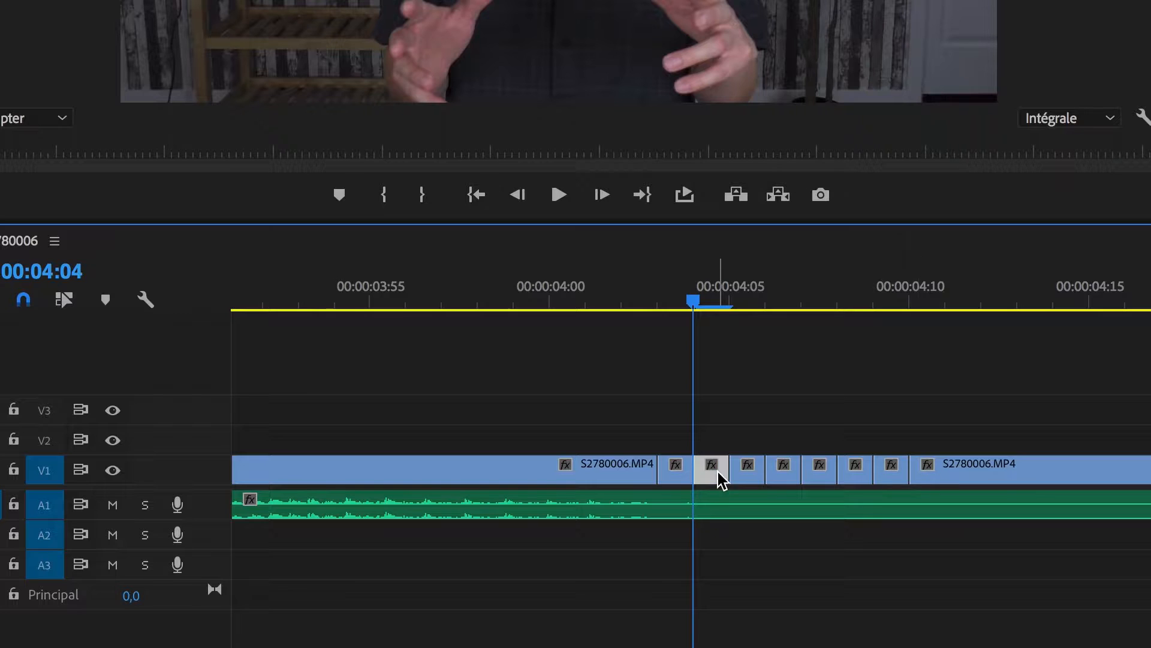
{"action": "key", "text": "Delete"}
{"action": "left_click", "coordinate": [785, 477]}
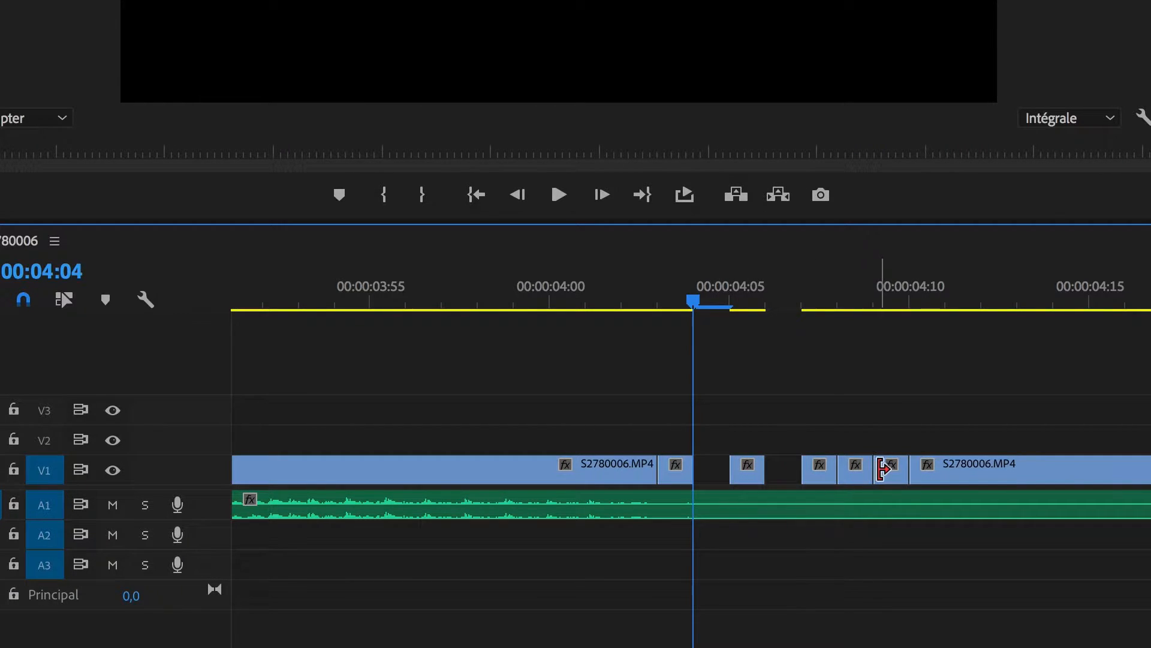
Step: Play the cut section of the sequence from 00:00:04:00 to check the flicker produced by the gaps
{"action": "left_click", "coordinate": [557, 287]}
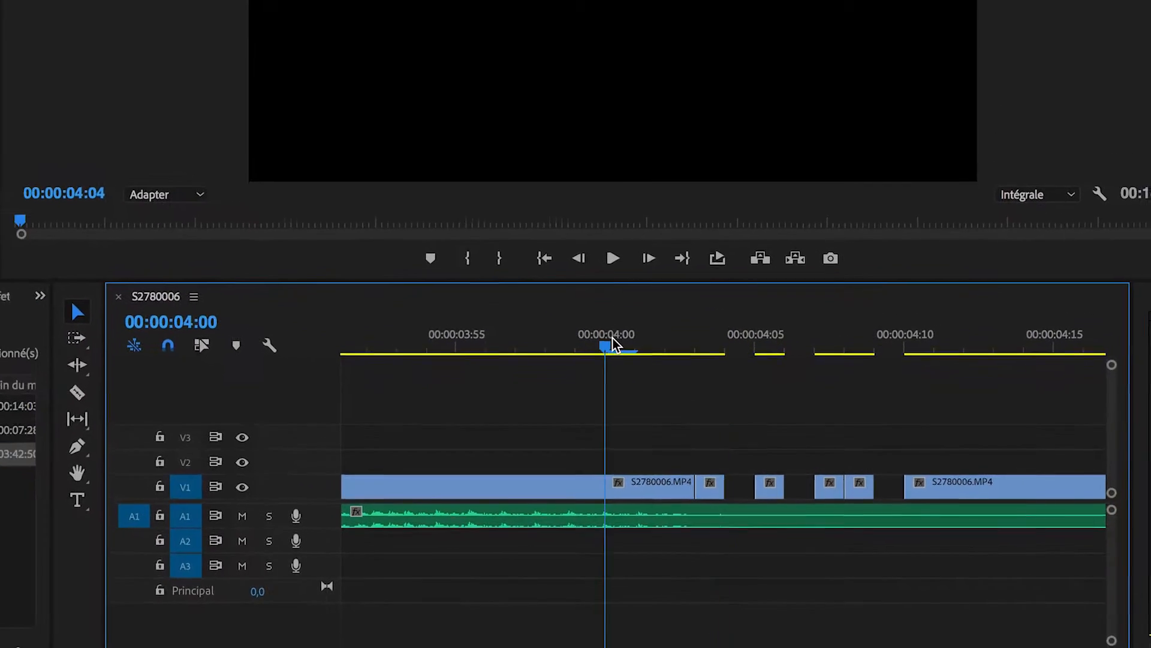
{"action": "key", "text": "space"}
{"action": "key", "text": "space"}
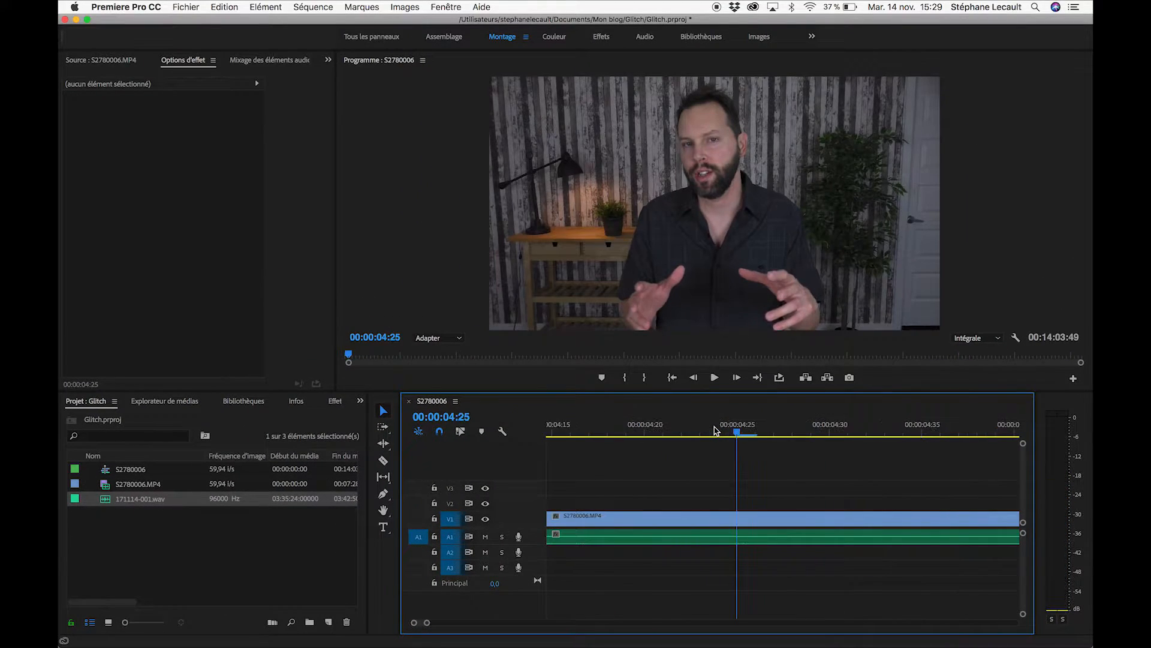
{"action": "key", "text": "minus"}
{"action": "key", "text": "minus"}
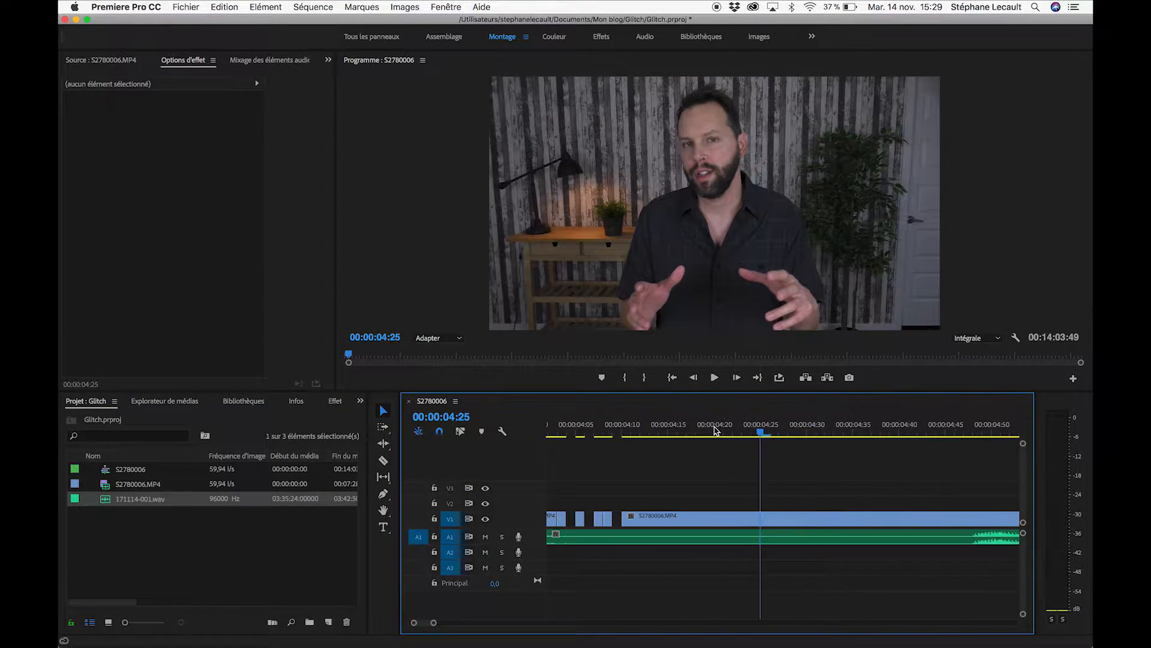
{"action": "left_click", "coordinate": [652, 429]}
{"action": "key", "text": "space"}
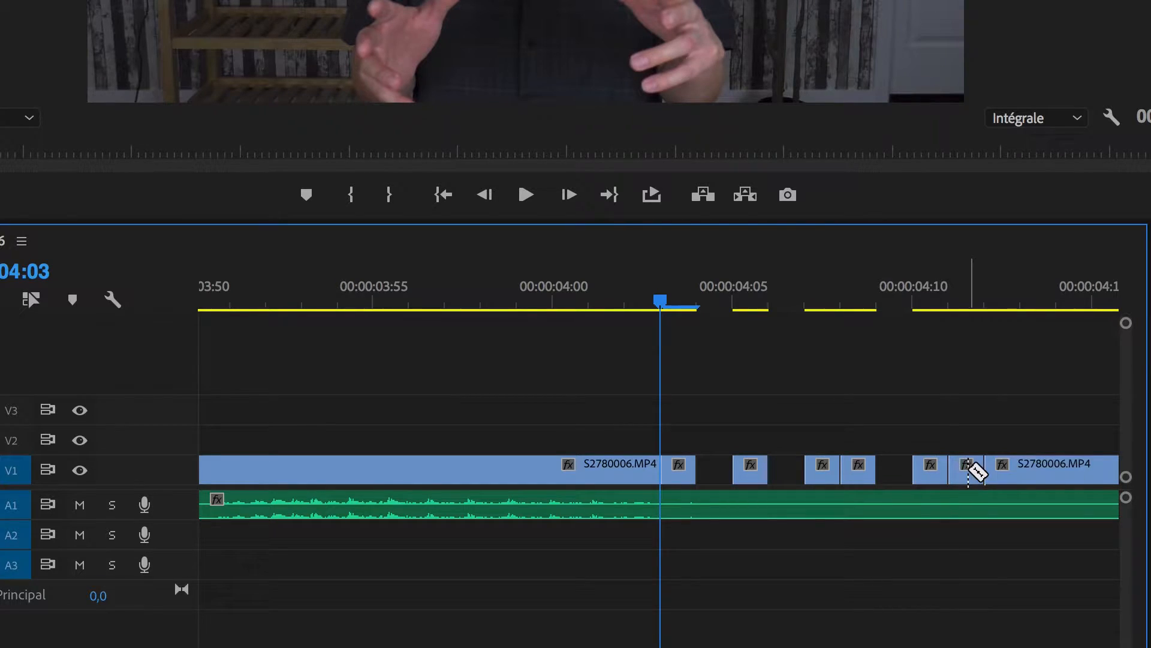
Step: Continue the single-frame cuts on V1 up to 00:00:04:15 and delete the pieces at 00:00:04:11, 00:00:04:12 and 00:00:04:14
{"action": "left_click", "coordinate": [1020, 471]}
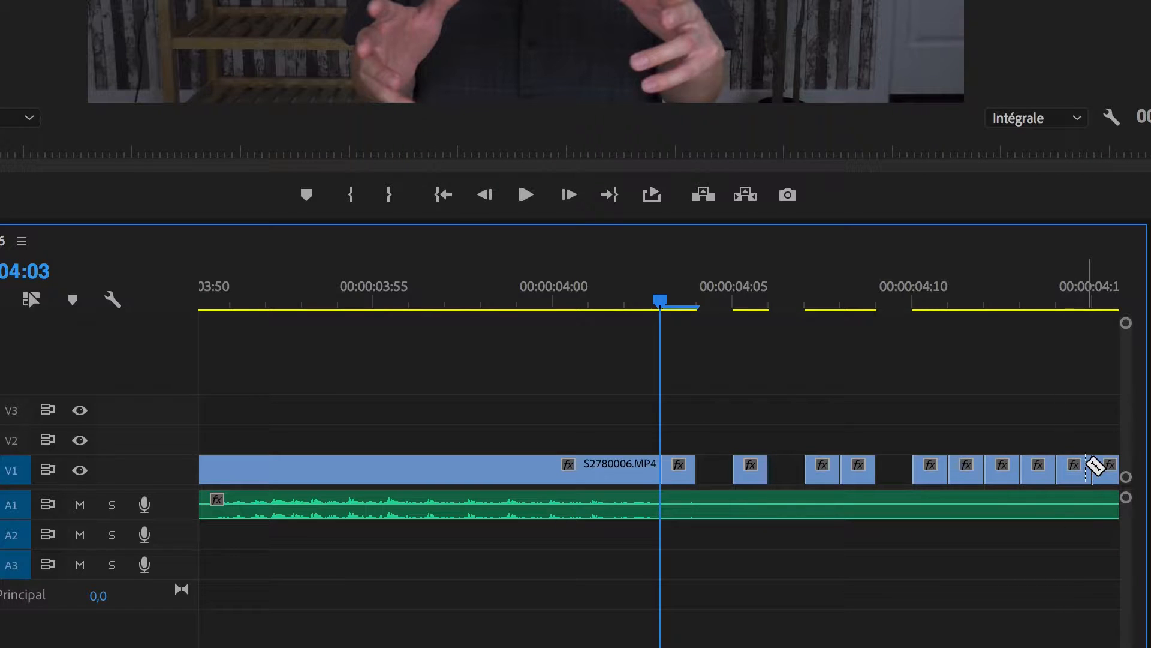
{"action": "key", "text": "v"}
{"action": "left_click", "coordinate": [997, 478]}
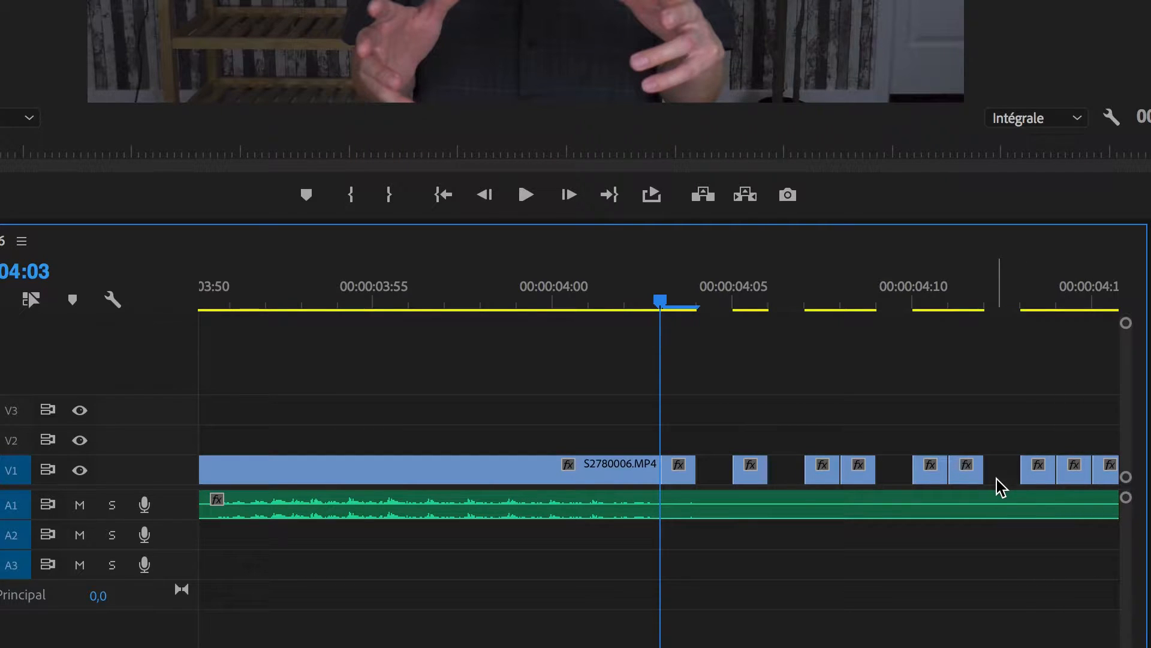
{"action": "left_click", "coordinate": [971, 477]}
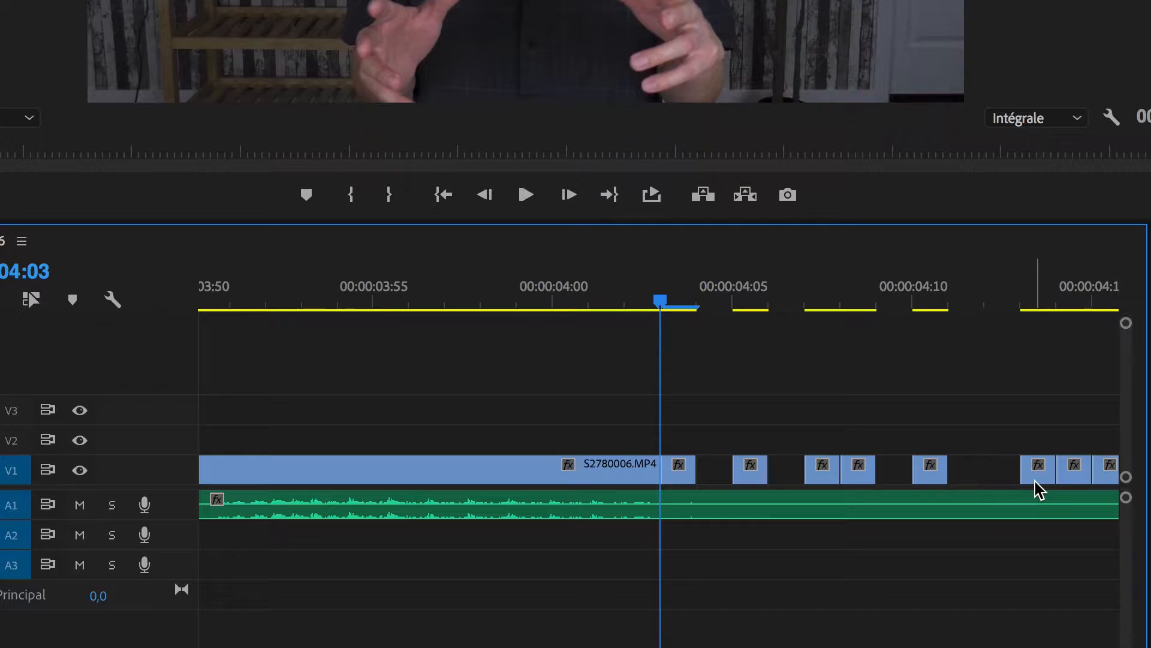
{"action": "scroll", "coordinate": [1039, 489], "scroll_direction": "right", "scroll_amount": 3}
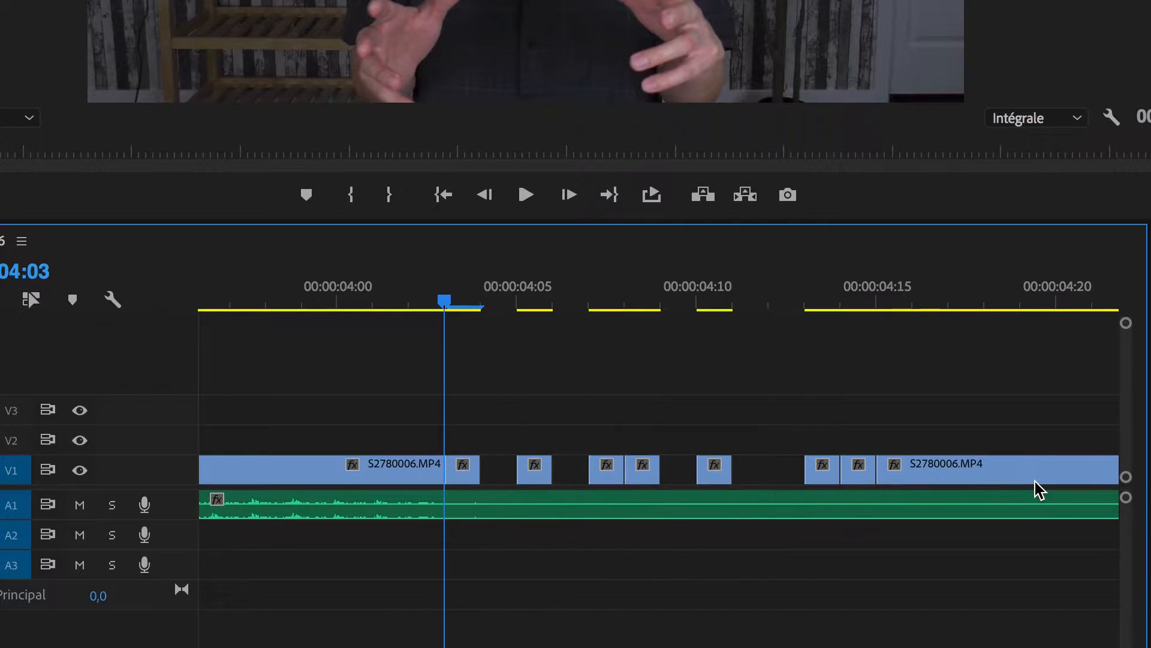
{"action": "left_click", "coordinate": [857, 478]}
{"action": "key", "text": "Delete"}
Step: Duplicate the single-frame piece at 00:00:04:03 onto track V2, directly above the original
{"action": "key", "text": "minus"}
{"action": "left_click", "coordinate": [469, 288]}
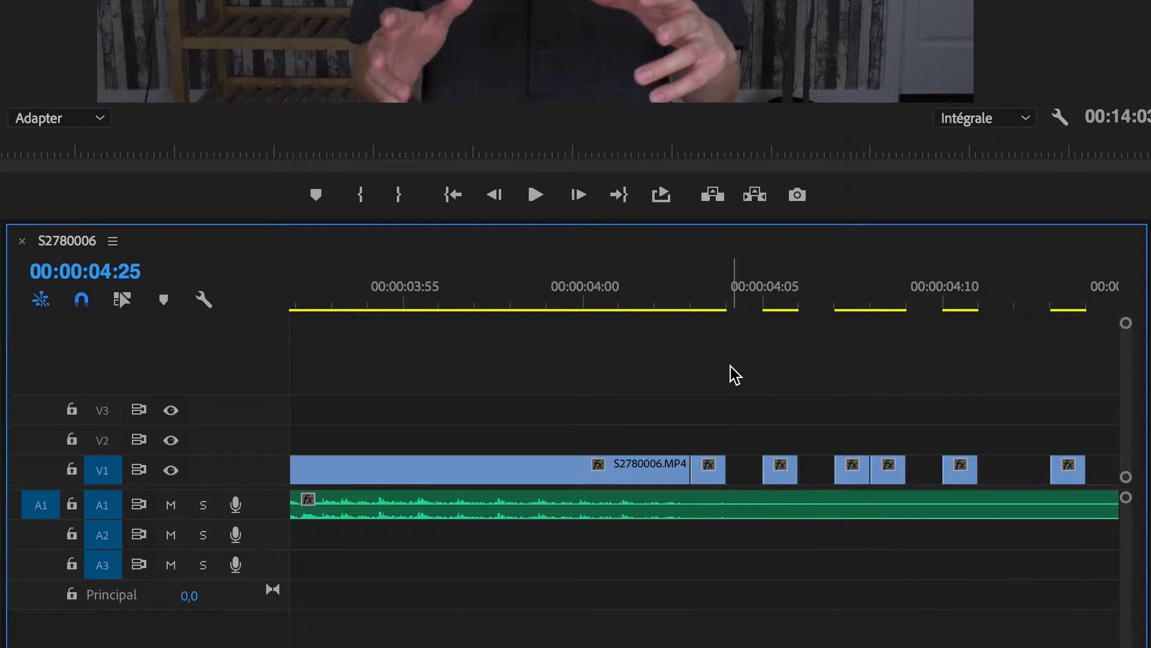
{"action": "left_click", "coordinate": [700, 304]}
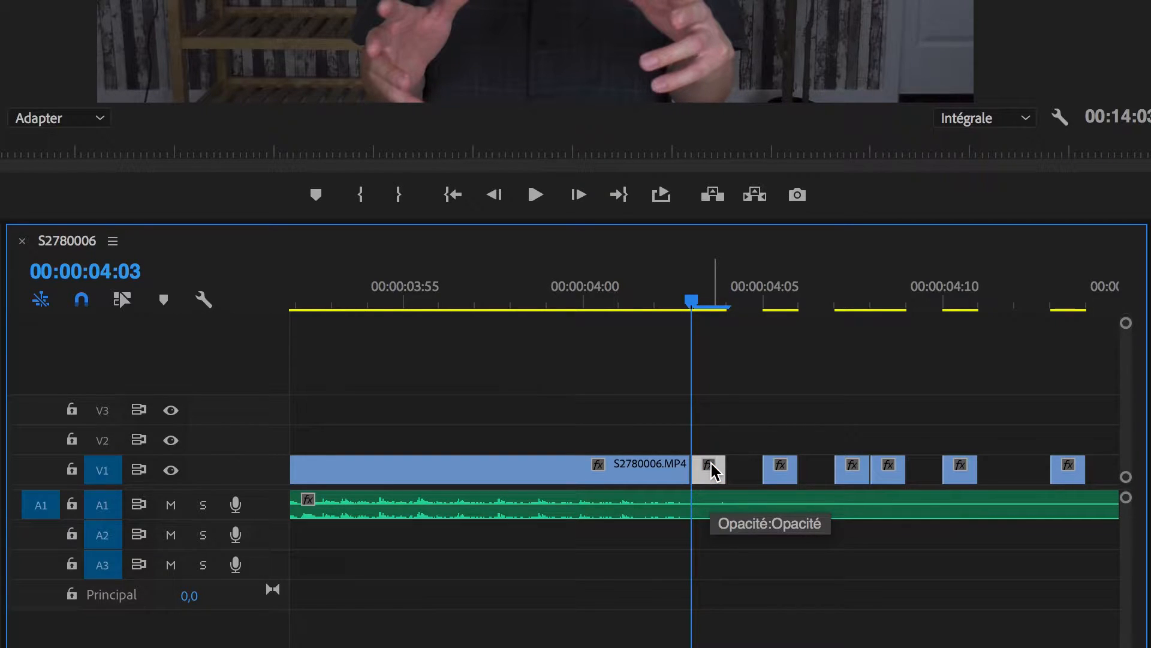
{"action": "left_click_drag", "start_coordinate": [711, 462], "coordinate": [709, 437]}
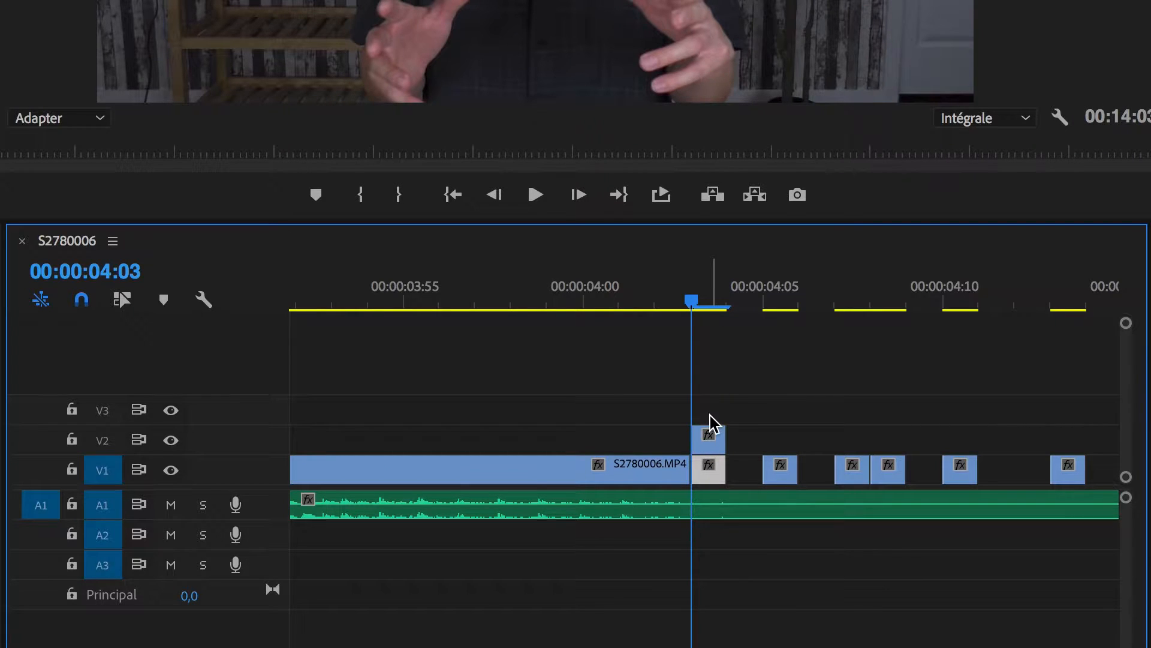
Step: Set the V2 copy at 00:00:04:03 to 50 % opacity and its horizontal position to 924
{"action": "left_click", "coordinate": [714, 438]}
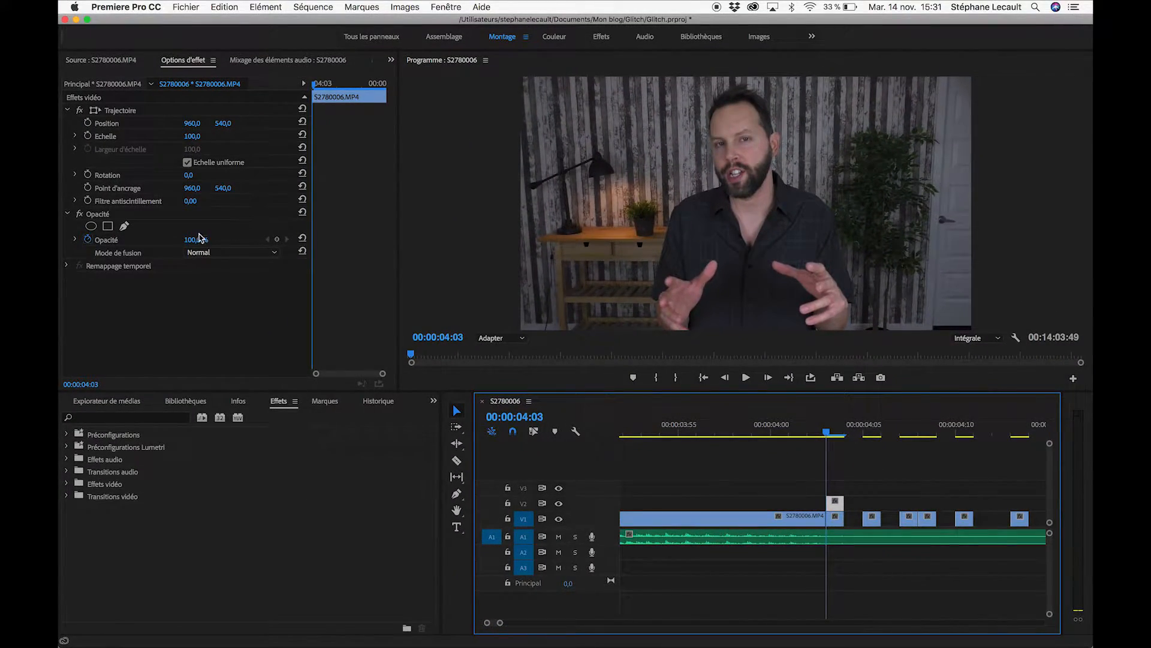
{"action": "left_click_drag", "start_coordinate": [190, 241], "coordinate": [154, 241]}
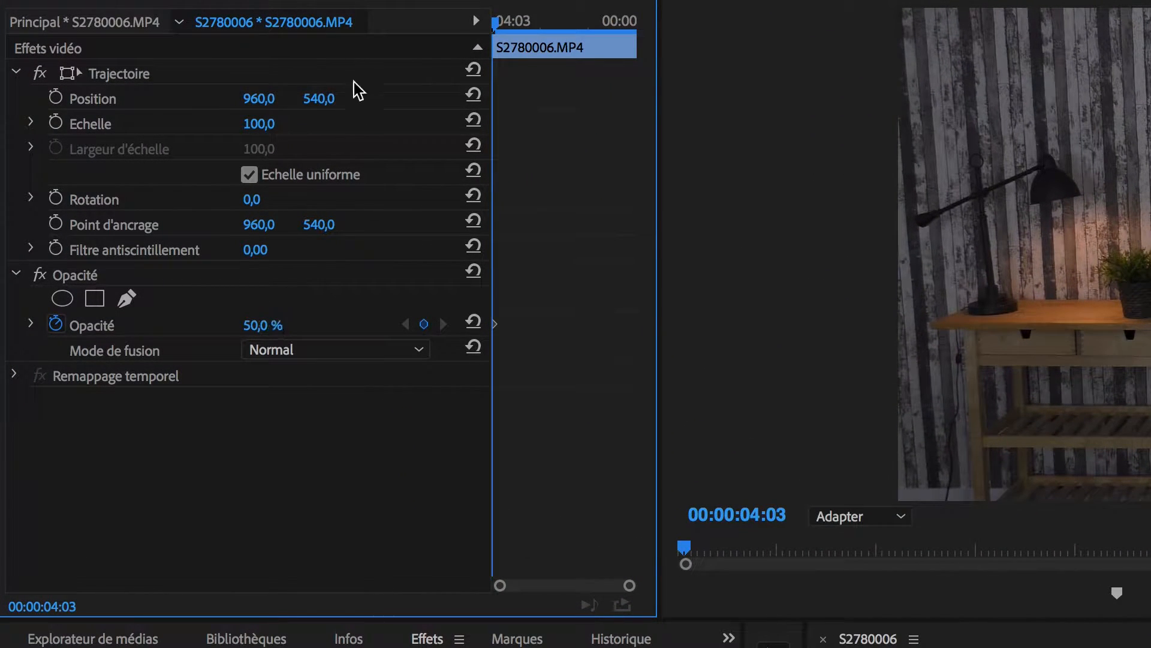
{"action": "left_click_drag", "start_coordinate": [268, 99], "coordinate": [246, 99]}
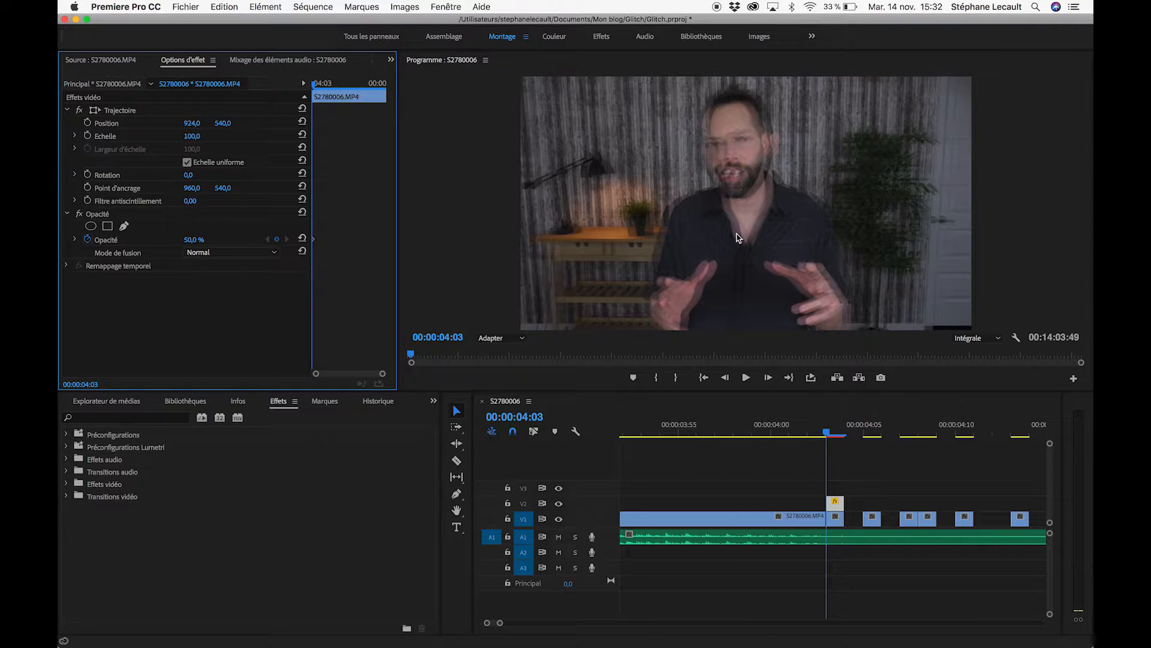
Step: Grade the 00:00:04:03 copy with Lumetri Color: temperature -70.8, tint 88.3, exposure -2.9, contrast 35.8 and shadows 47.4
{"action": "left_click", "coordinate": [446, 6]}
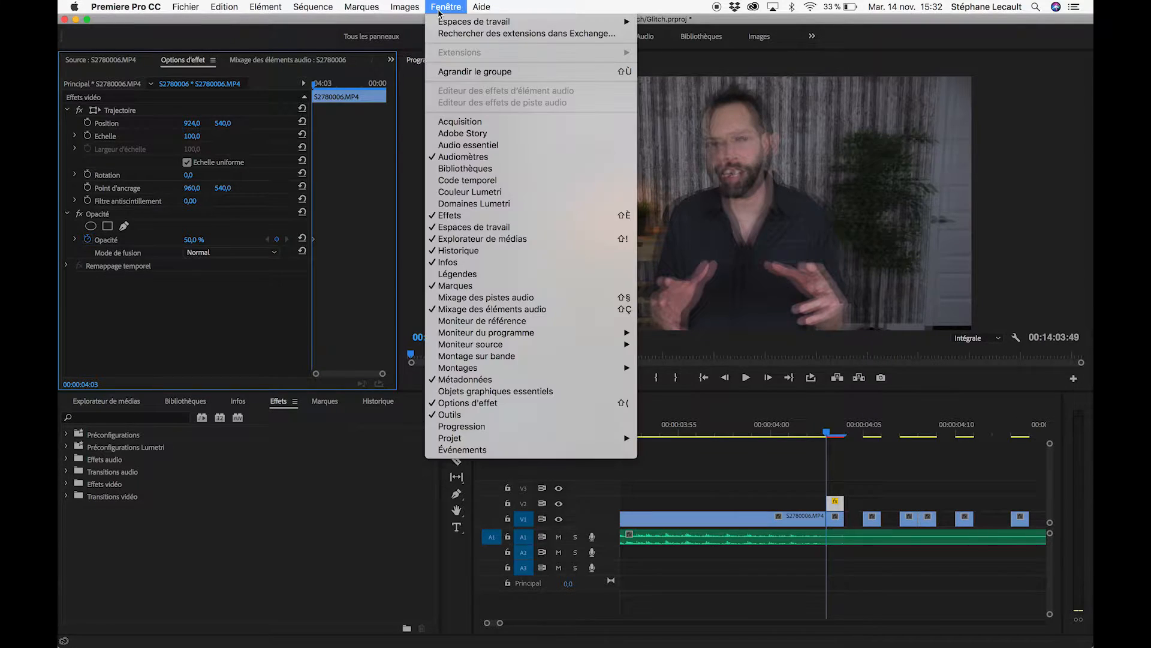
{"action": "left_click", "coordinate": [470, 192]}
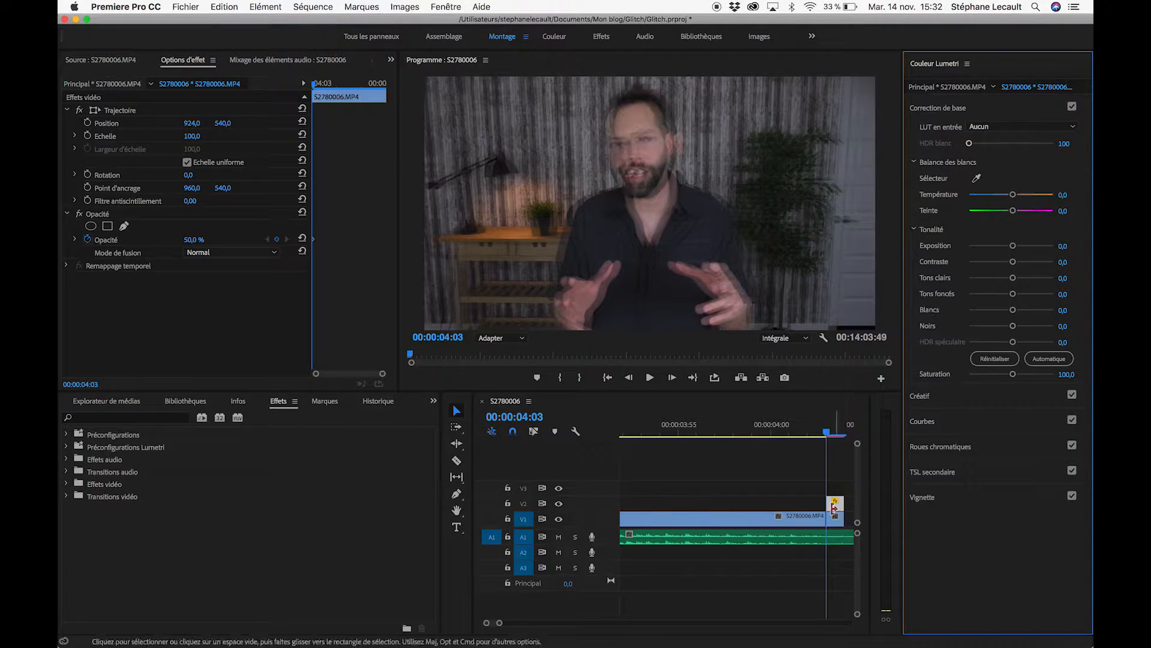
{"action": "scroll", "coordinate": [828, 513], "scroll_direction": "right", "scroll_amount": 3}
{"action": "left_click", "coordinate": [765, 508]}
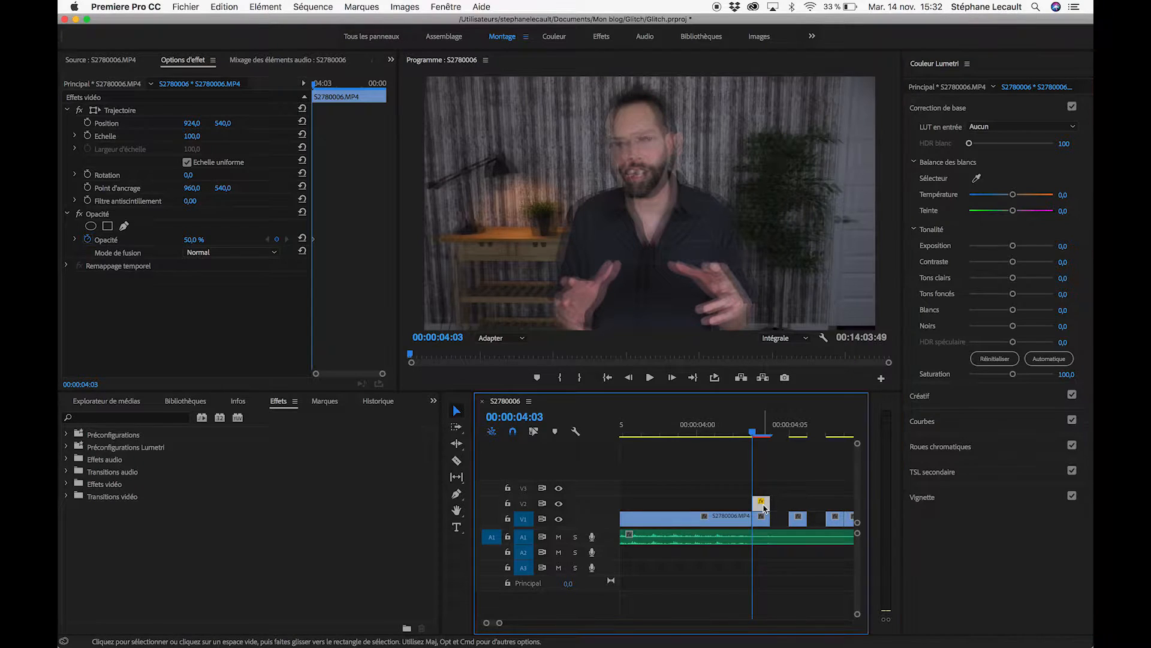
{"action": "left_click", "coordinate": [1012, 196]}
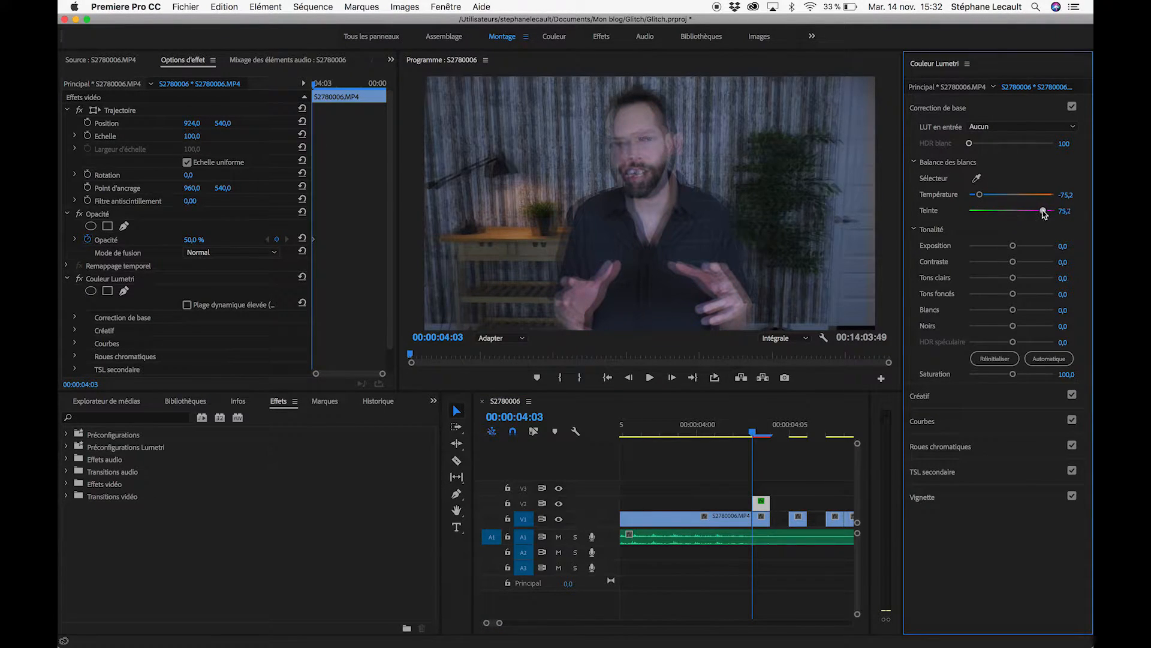
{"action": "left_click_drag", "start_coordinate": [995, 248], "coordinate": [986, 247]}
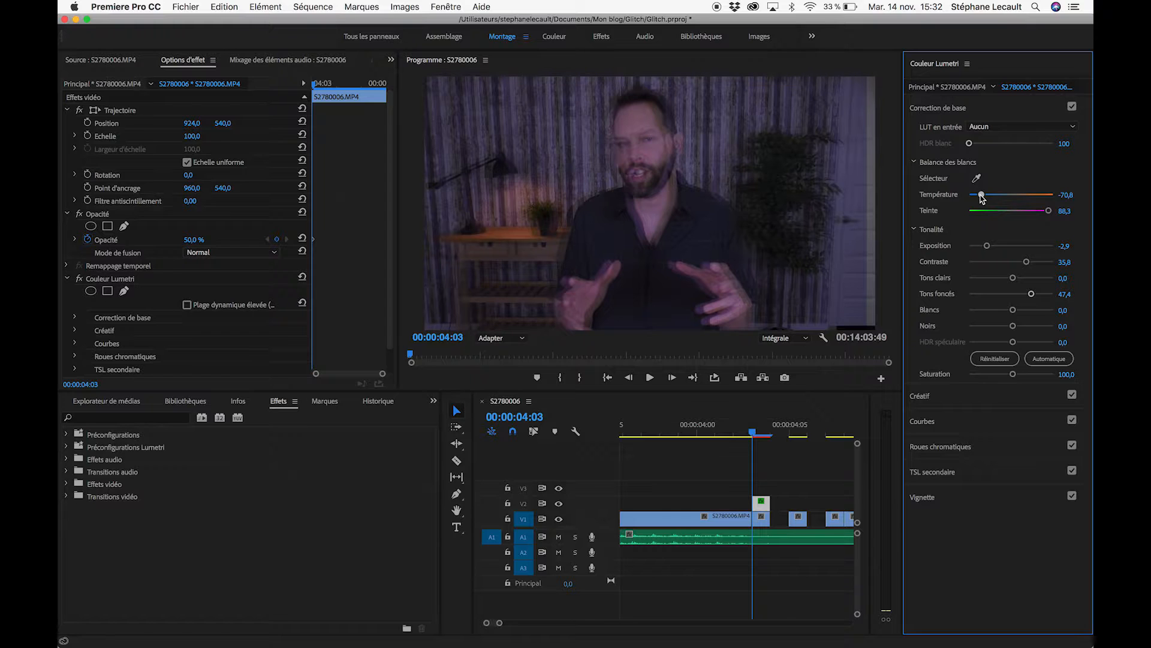
Step: Duplicate the piece at 00:00:04:05 onto V2 and give the copy 55 % opacity and a horizontal position of 996
{"action": "mouse_move", "coordinate": [750, 434]}
{"action": "left_mouse_down"}
{"action": "mouse_move", "coordinate": [731, 436]}
{"action": "mouse_move", "coordinate": [768, 438]}
{"action": "mouse_move", "coordinate": [752, 438]}
{"action": "left_mouse_up"}
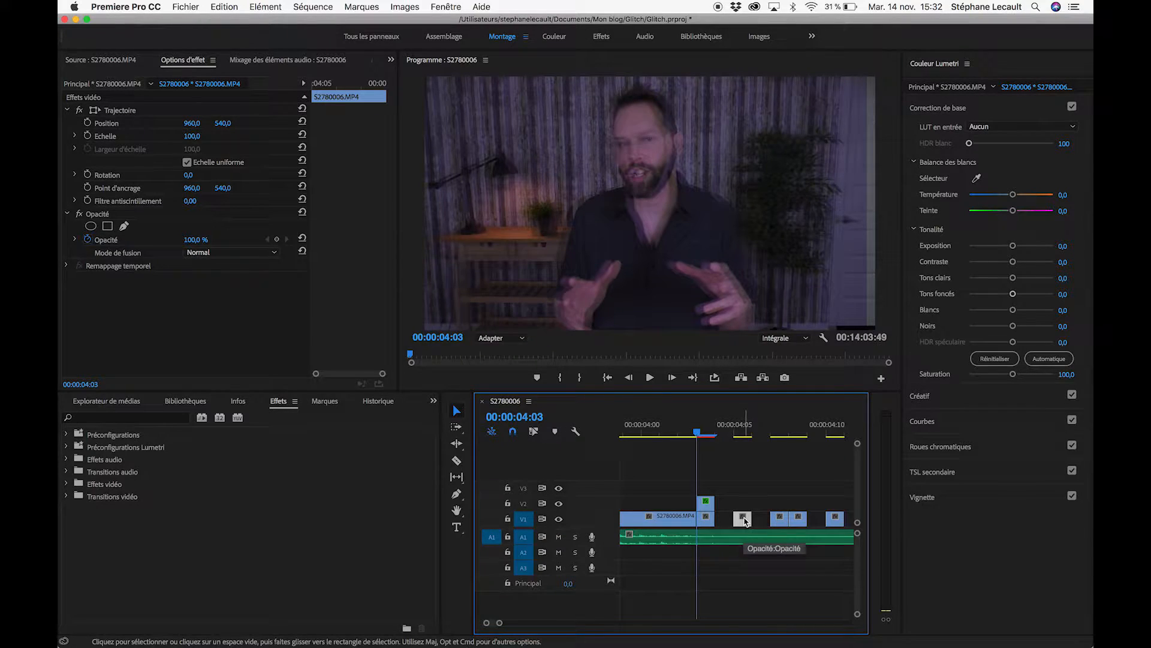
{"action": "left_click_drag", "start_coordinate": [744, 520], "coordinate": [744, 503]}
{"action": "left_click", "coordinate": [194, 234]}
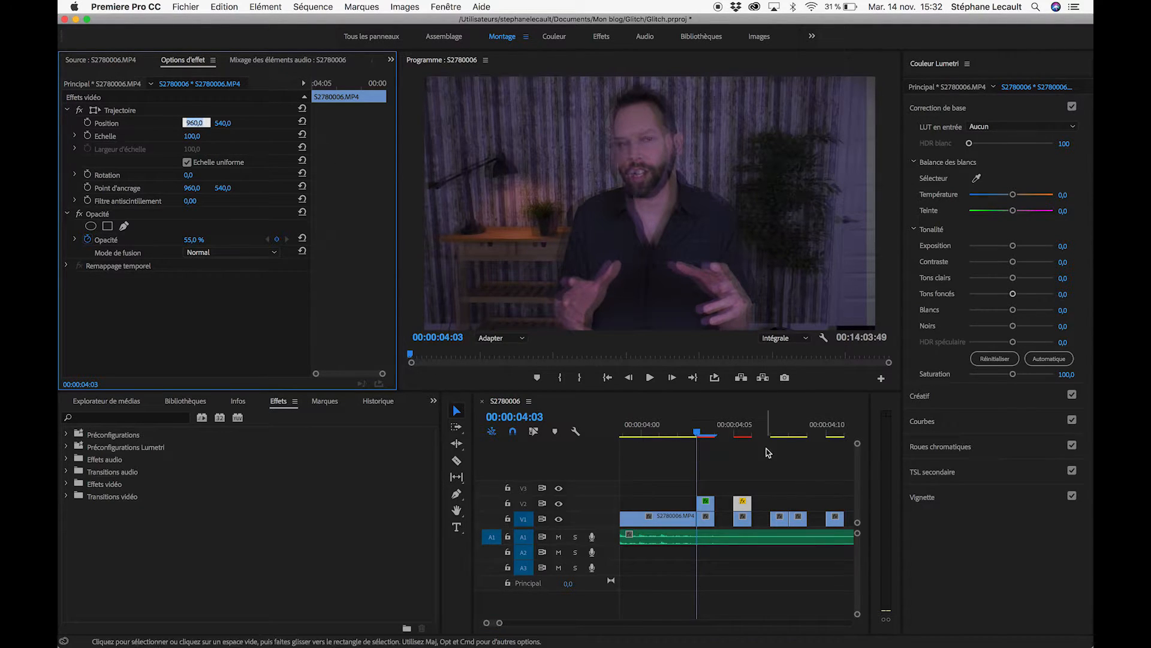
{"action": "left_click", "coordinate": [734, 433]}
{"action": "left_click_drag", "start_coordinate": [192, 123], "coordinate": [211, 123]}
Step: Set the 00:00:04:05 copy's Lumetri temperature and tint to 100 and its exposure to 2.4
{"action": "left_click", "coordinate": [1014, 204]}
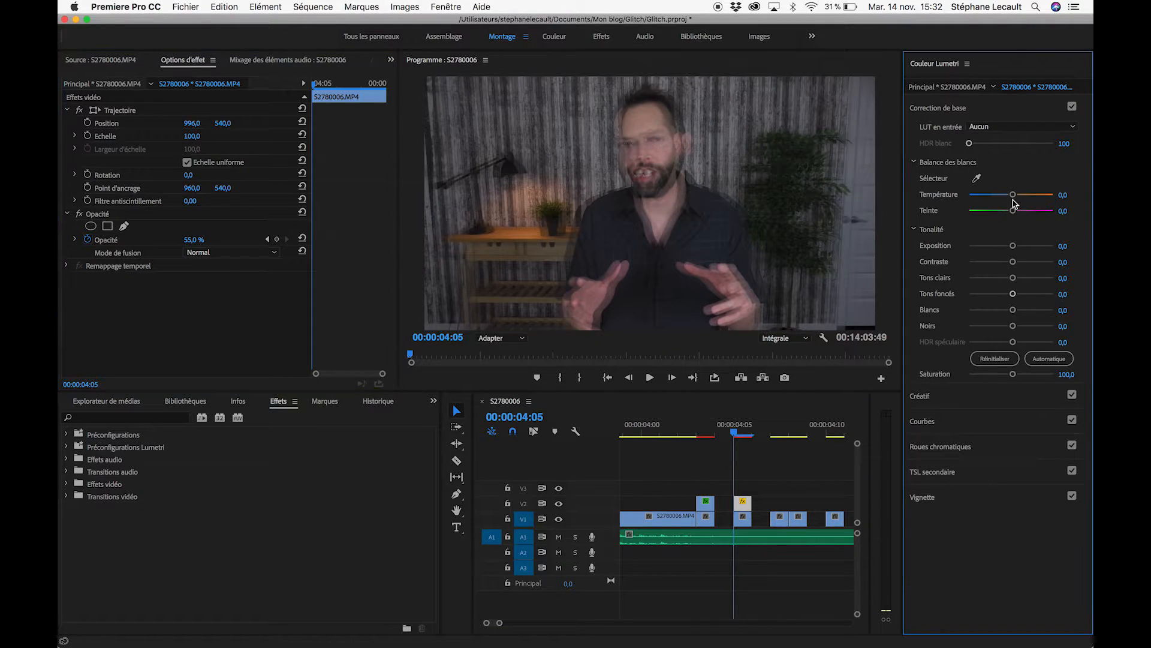
{"action": "left_click", "coordinate": [1014, 196]}
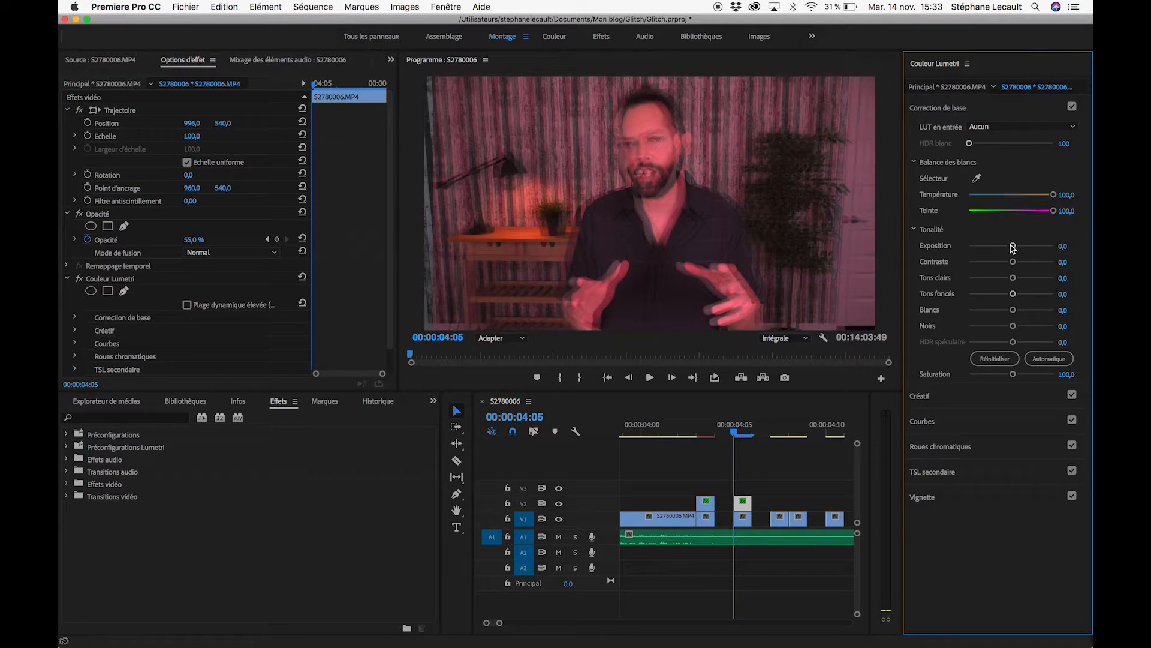
{"action": "left_click_drag", "start_coordinate": [1031, 249], "coordinate": [1033, 248]}
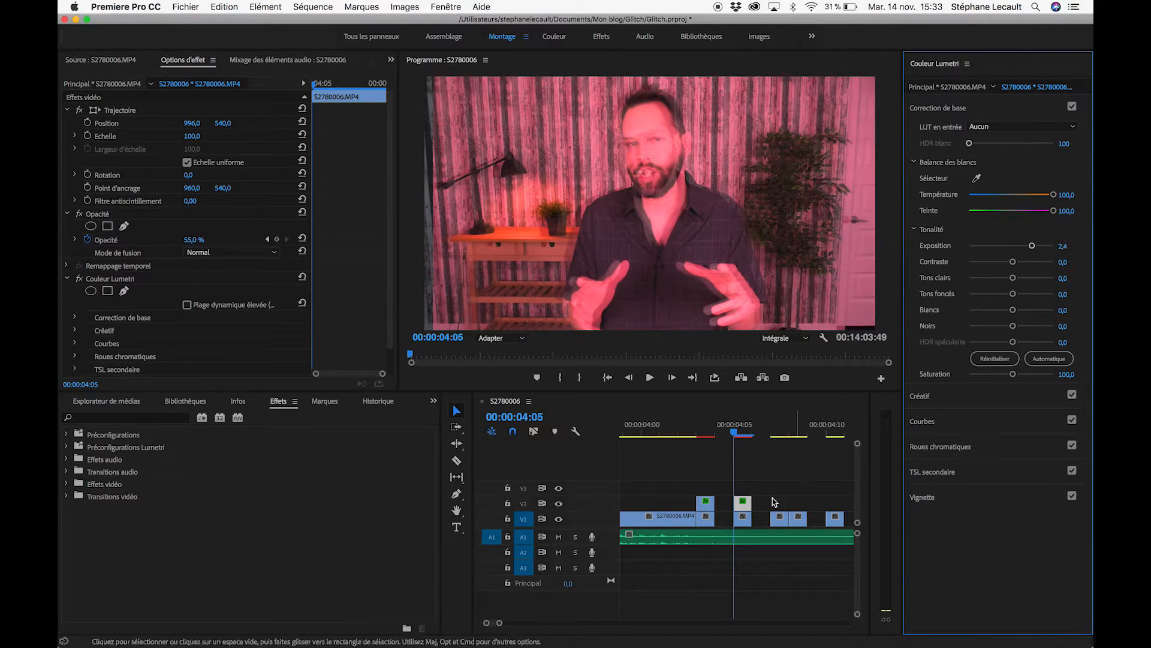
Step: Duplicate the single-frame piece at 00:00:04:07 onto track V2, directly above the original
{"action": "left_click", "coordinate": [773, 433]}
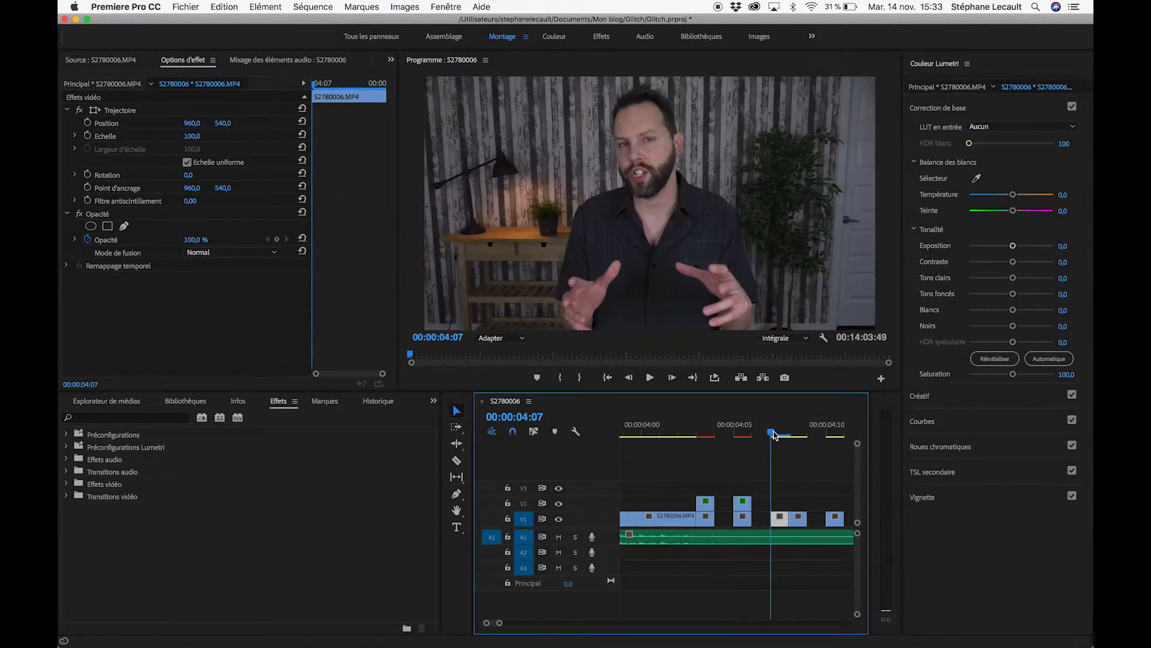
{"action": "left_click", "coordinate": [783, 521]}
{"action": "left_click_drag", "start_coordinate": [782, 525], "coordinate": [782, 502]}
Step: Set the 00:00:04:07 copy to 57 % opacity, vertical position 508 and scale 115, with Lumetri temperature and tint -100 and exposure -1.9
{"action": "left_click", "coordinate": [197, 240]}
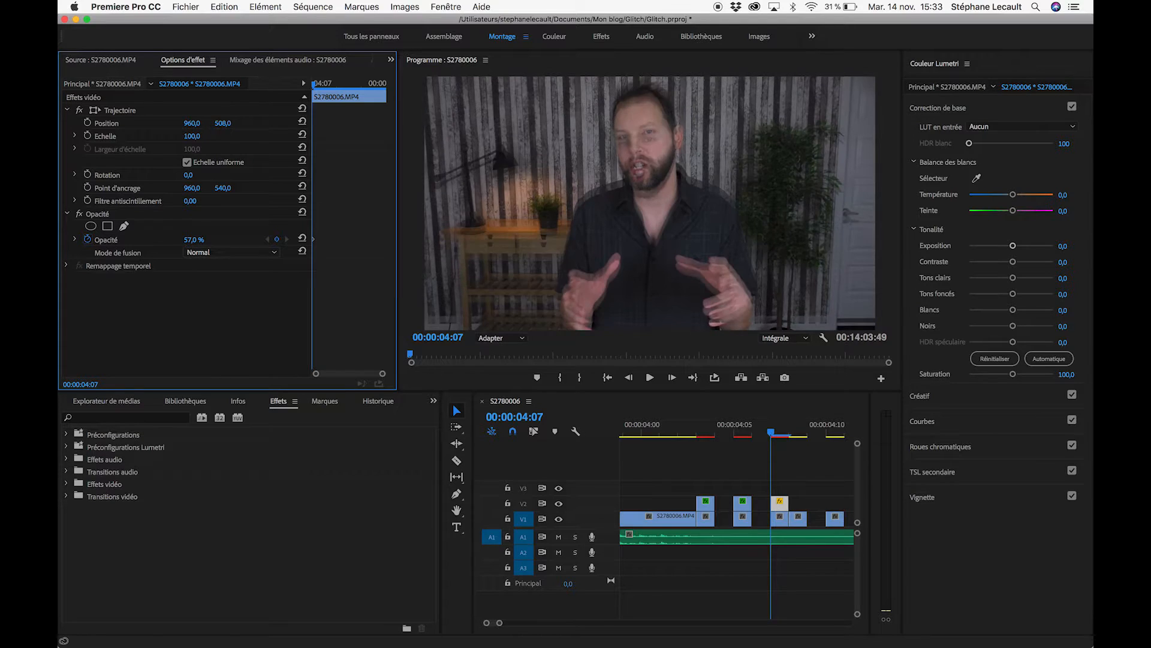
{"action": "left_click_drag", "start_coordinate": [1013, 210], "coordinate": [944, 217]}
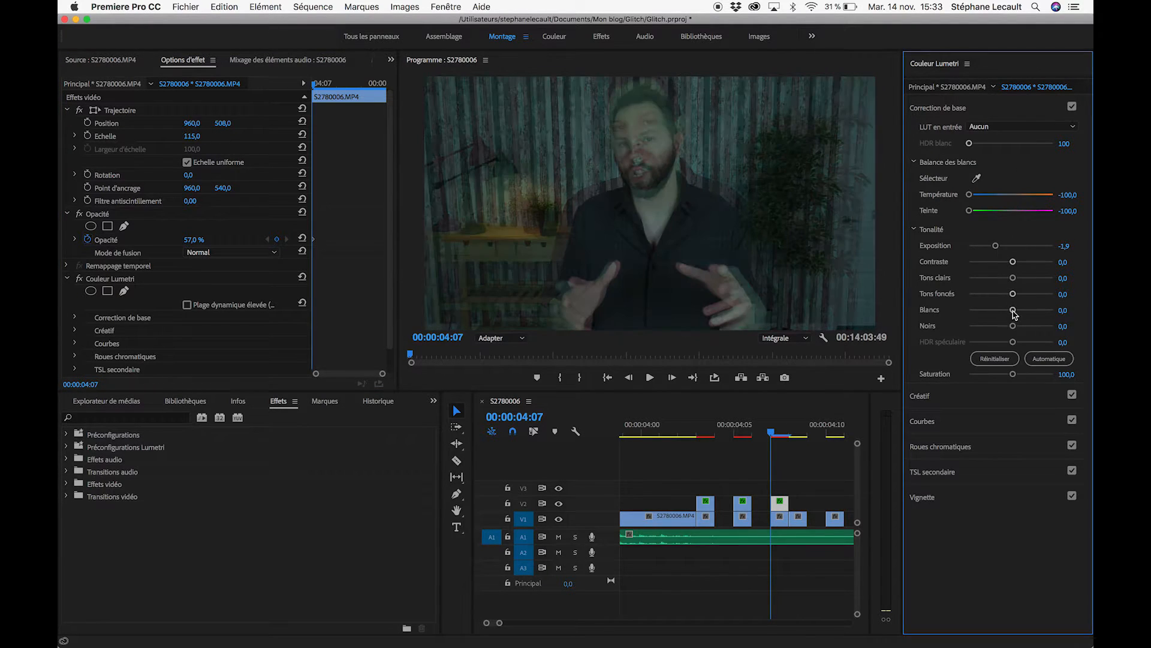
Step: Duplicate the piece at 00:00:04:08 onto V2 and set the copy's opacity to 49 %, vertical position to 587 and scale to 110
{"action": "scroll", "coordinate": [725, 519], "scroll_direction": "right", "scroll_amount": 2}
{"action": "left_click", "coordinate": [724, 519]}
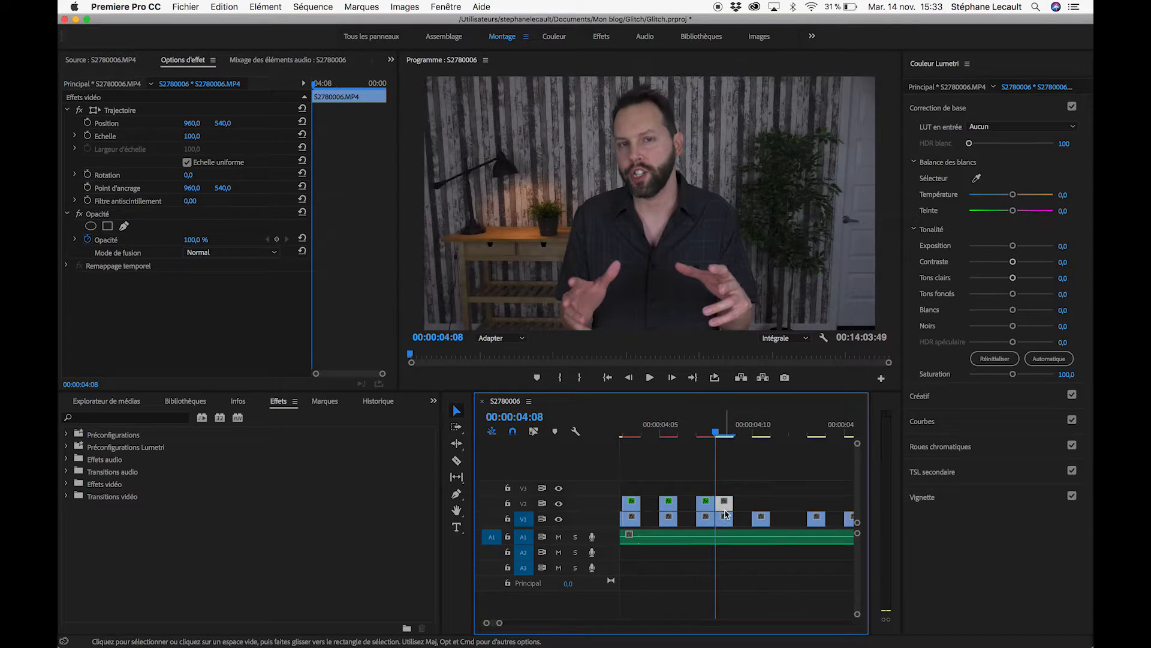
{"action": "left_click_drag", "start_coordinate": [192, 239], "coordinate": [168, 239]}
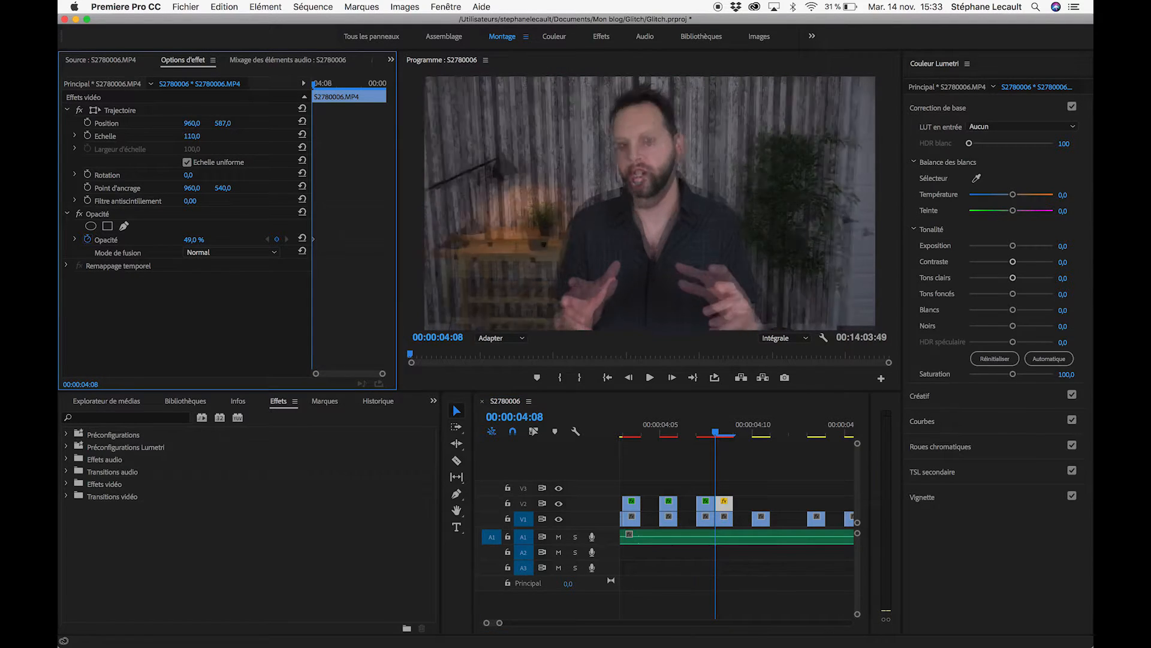
Step: Raise the Lumetri exposure of the V2 copy at 00:00:04:08 and save the project
{"action": "left_click_drag", "start_coordinate": [1012, 246], "coordinate": [1054, 247]}
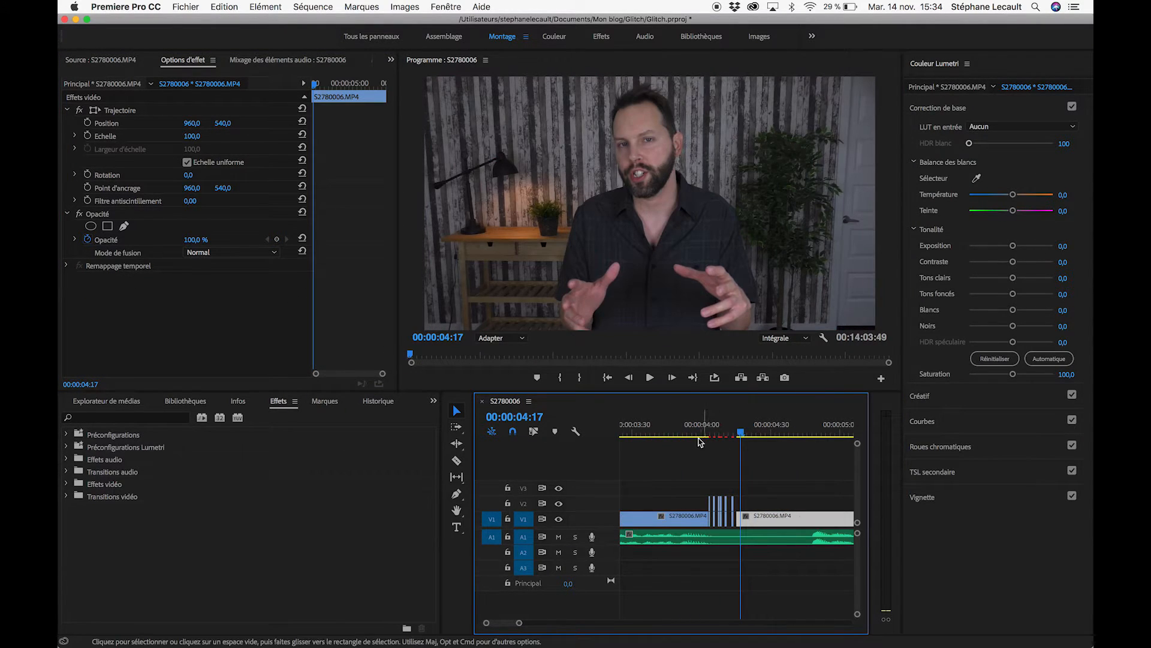
{"action": "key", "text": "super+s"}
Step: Play back the sequence from just before the glitch section to review the visual effect
{"action": "left_click", "coordinate": [679, 433]}
{"action": "key", "text": "space"}
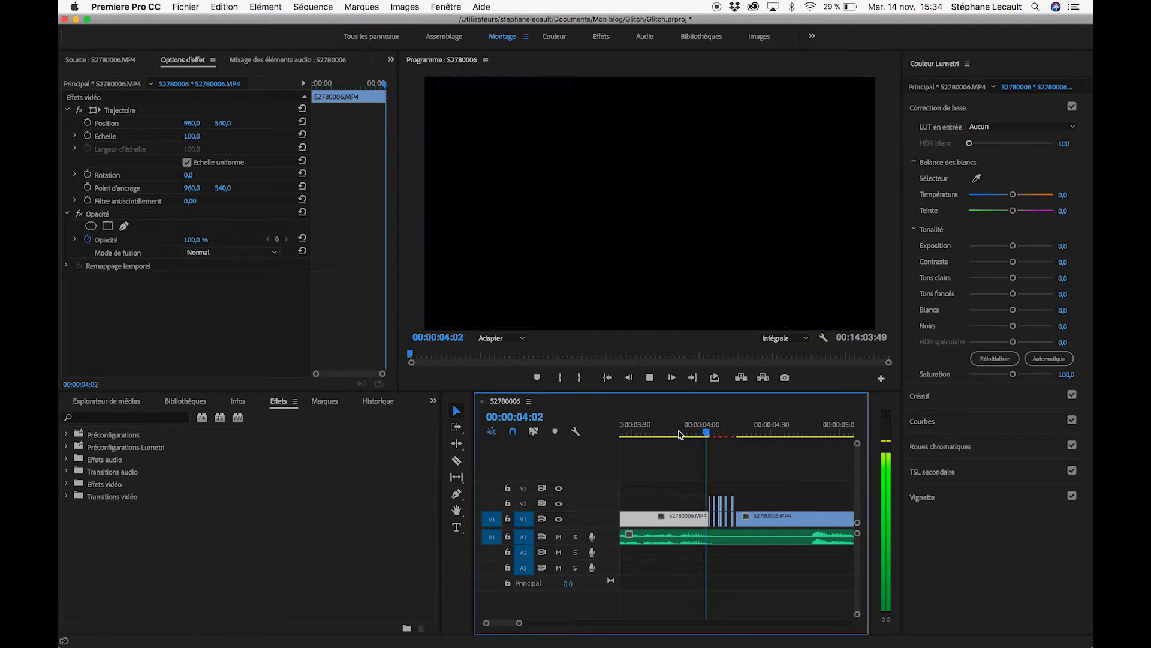
{"action": "key", "text": "space"}
{"action": "key", "text": "space"}
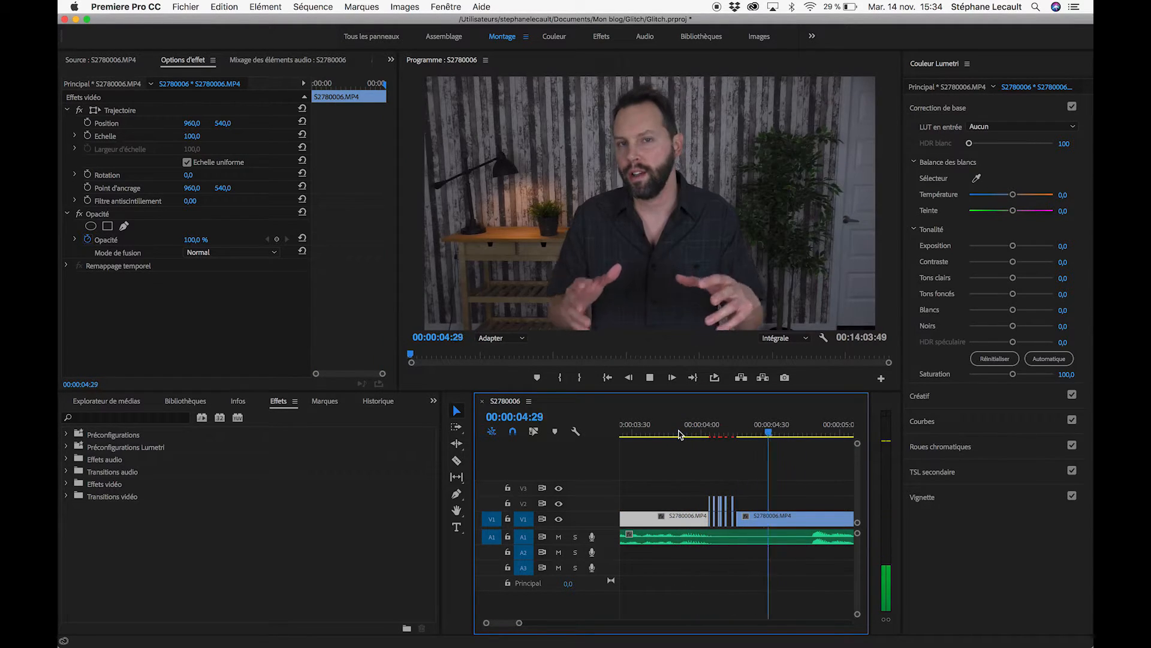
{"action": "key", "text": "space"}
{"action": "left_click", "coordinate": [703, 433]}
{"action": "key", "text": "space"}
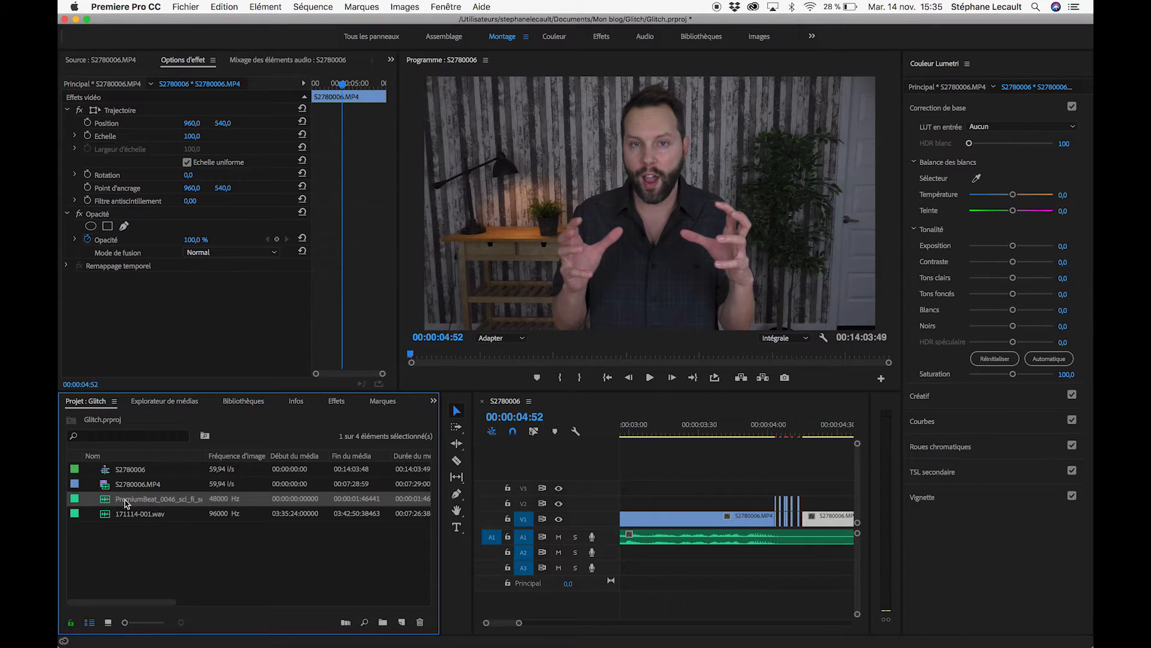
Step: Place the PremiumBeat sci-fi scanner sound on track A2 and shift it earlier so its loudest part sits beneath the glitch pieces
{"action": "left_click_drag", "start_coordinate": [109, 503], "coordinate": [719, 555]}
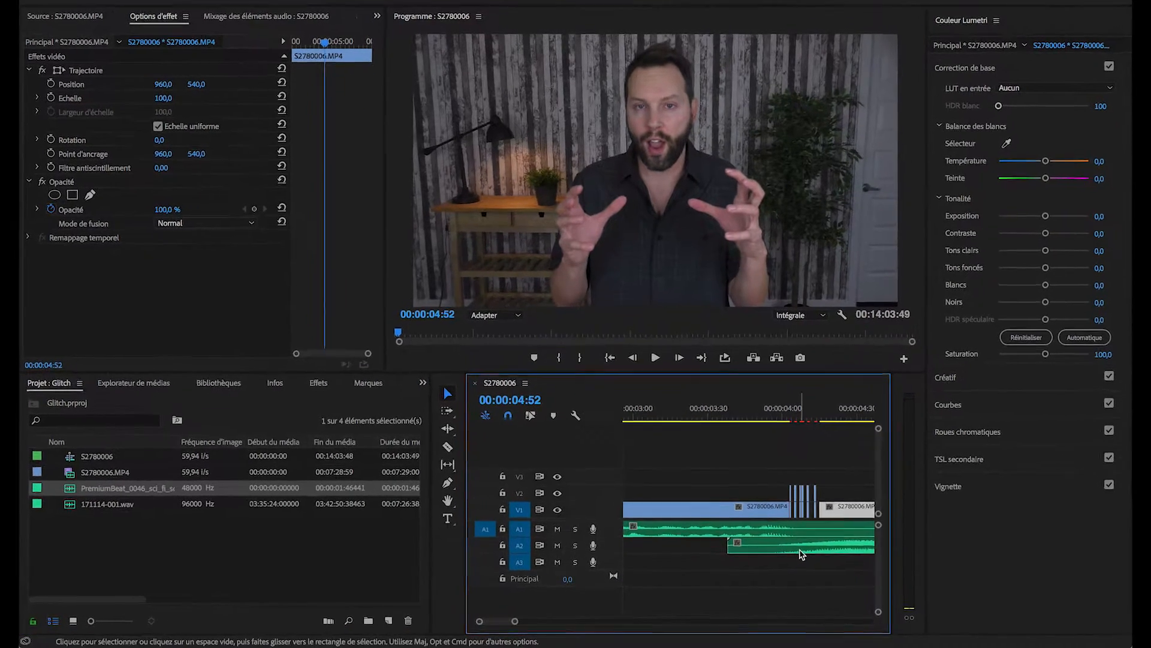
{"action": "key", "text": "minus"}
{"action": "key", "text": "minus"}
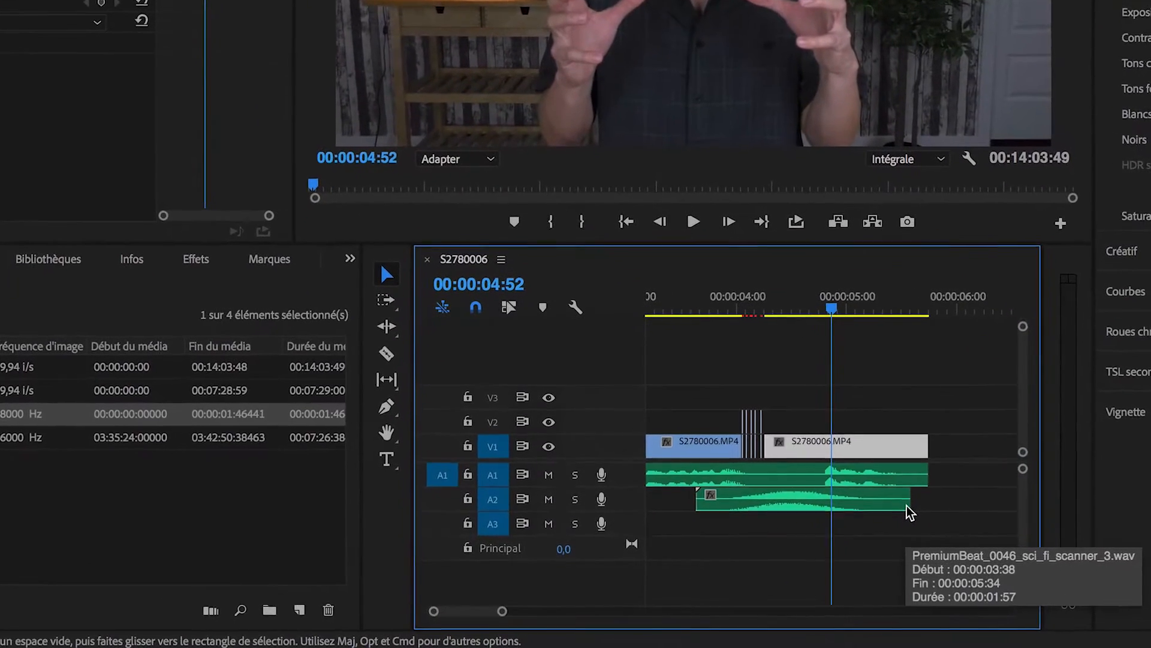
{"action": "left_click_drag", "start_coordinate": [790, 505], "coordinate": [758, 504]}
{"action": "left_click_drag", "start_coordinate": [800, 471], "coordinate": [799, 471]}
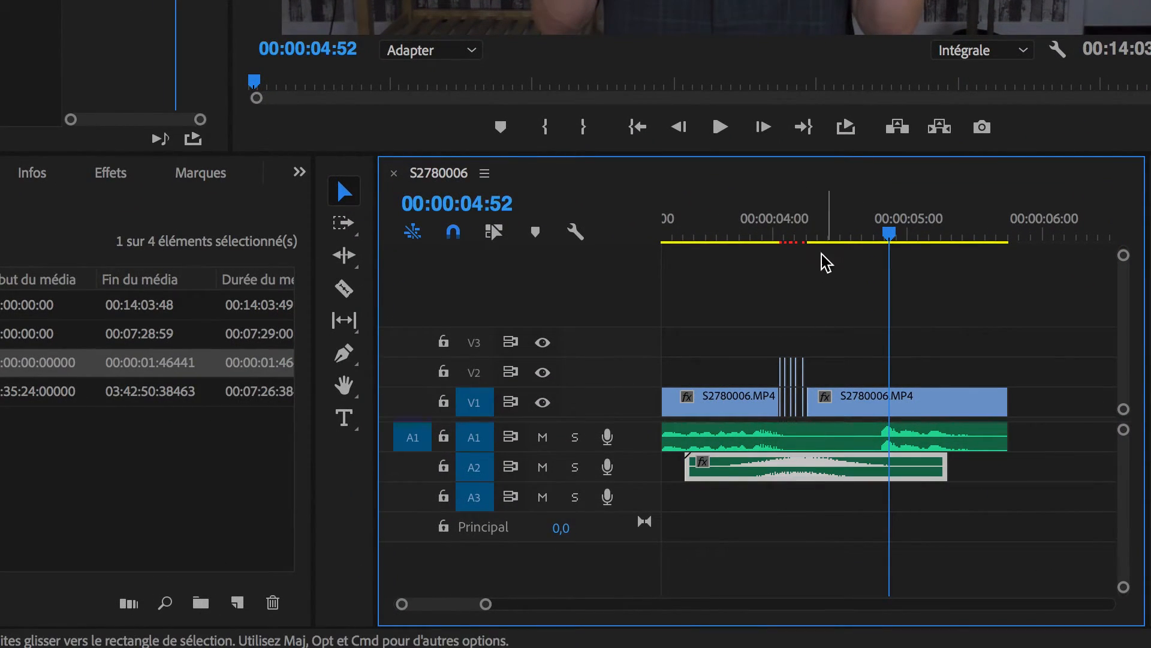
Step: Cut the scanner sound on A2 at the glitch's start and end, at 00:00:04:03 and 00:00:04:15
{"action": "left_click", "coordinate": [784, 236]}
{"action": "key", "text": "equal"}
{"action": "key", "text": "equal"}
{"action": "key", "text": "equal"}
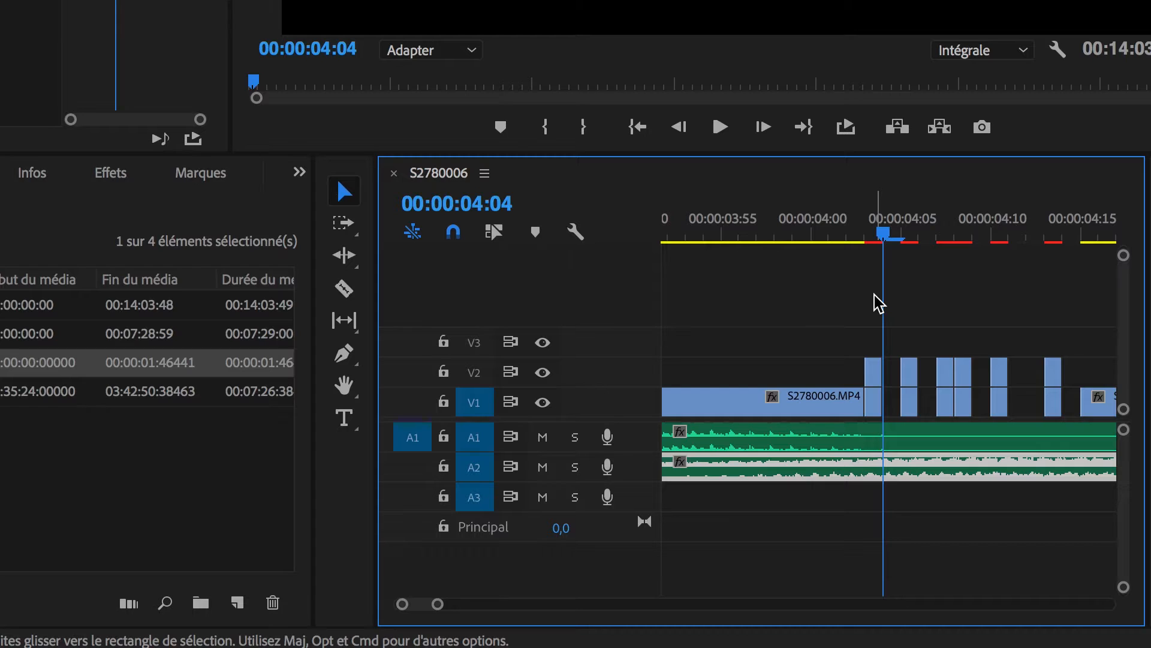
{"action": "key", "text": "c"}
{"action": "left_click", "coordinate": [867, 467]}
{"action": "scroll", "coordinate": [907, 471], "scroll_direction": "right", "scroll_amount": 5}
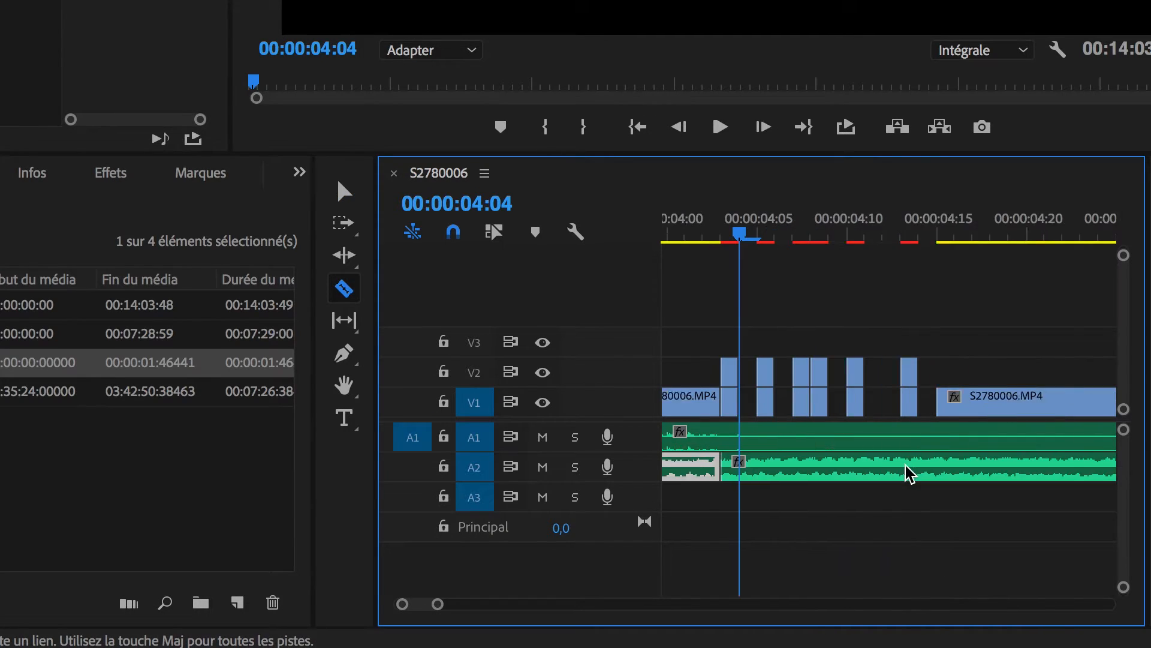
{"action": "left_click", "coordinate": [906, 472]}
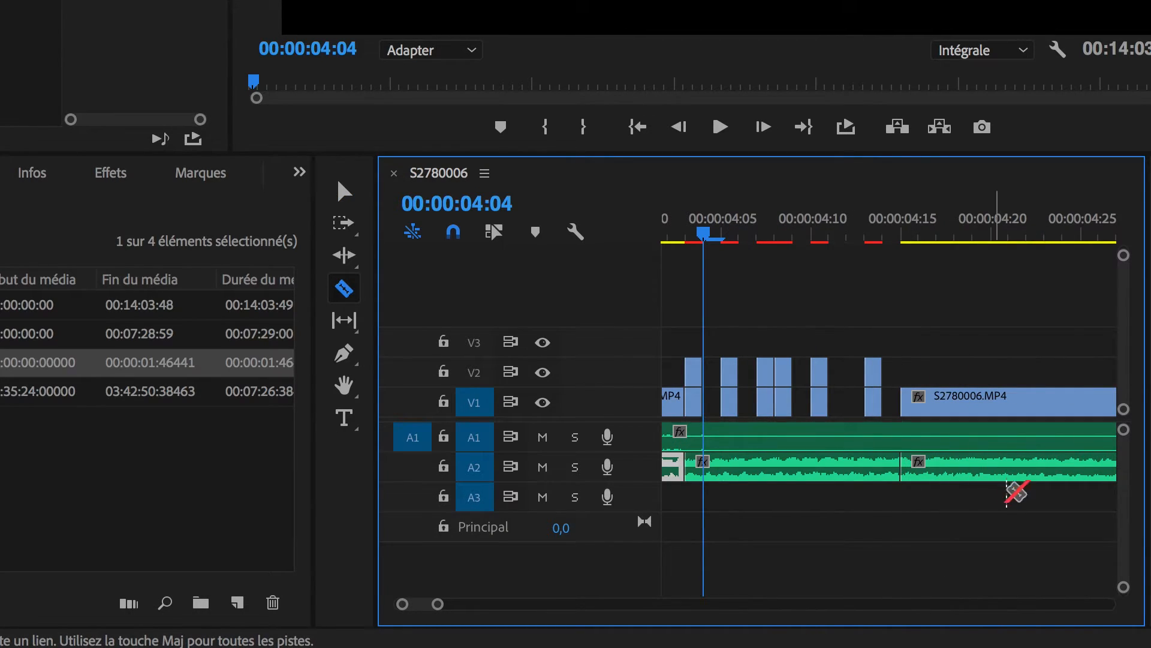
Step: Delete the scanner sound portions on A2 that lie after and before the glitch section
{"action": "key", "text": "v"}
{"action": "left_click", "coordinate": [1044, 474]}
{"action": "key", "text": "Delete"}
{"action": "scroll", "coordinate": [1044, 473], "scroll_direction": "left", "scroll_amount": 7}
{"action": "left_click", "coordinate": [810, 475]}
{"action": "key", "text": "Delete"}
Step: Play back the sequence from before the glitch to check the effect together with its trimmed sound
{"action": "left_click", "coordinate": [757, 240]}
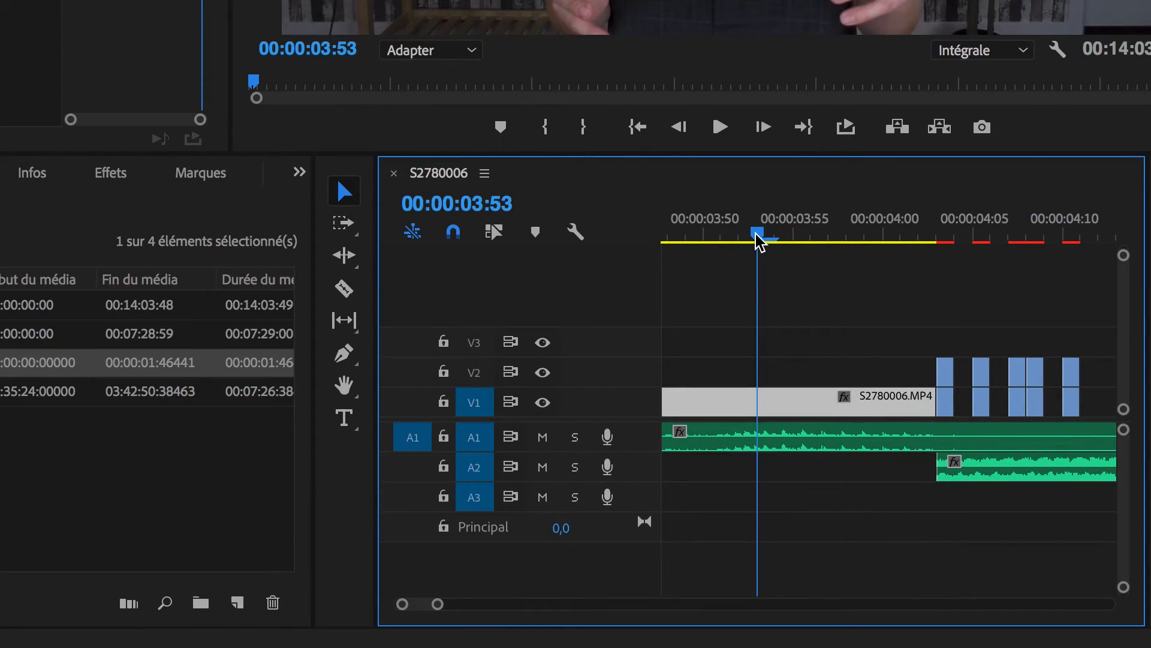
{"action": "key", "text": "minus"}
{"action": "key", "text": "minus"}
{"action": "scroll", "coordinate": [756, 240], "scroll_direction": "left", "scroll_amount": 3}
{"action": "left_click", "coordinate": [877, 234]}
{"action": "key", "text": "space"}
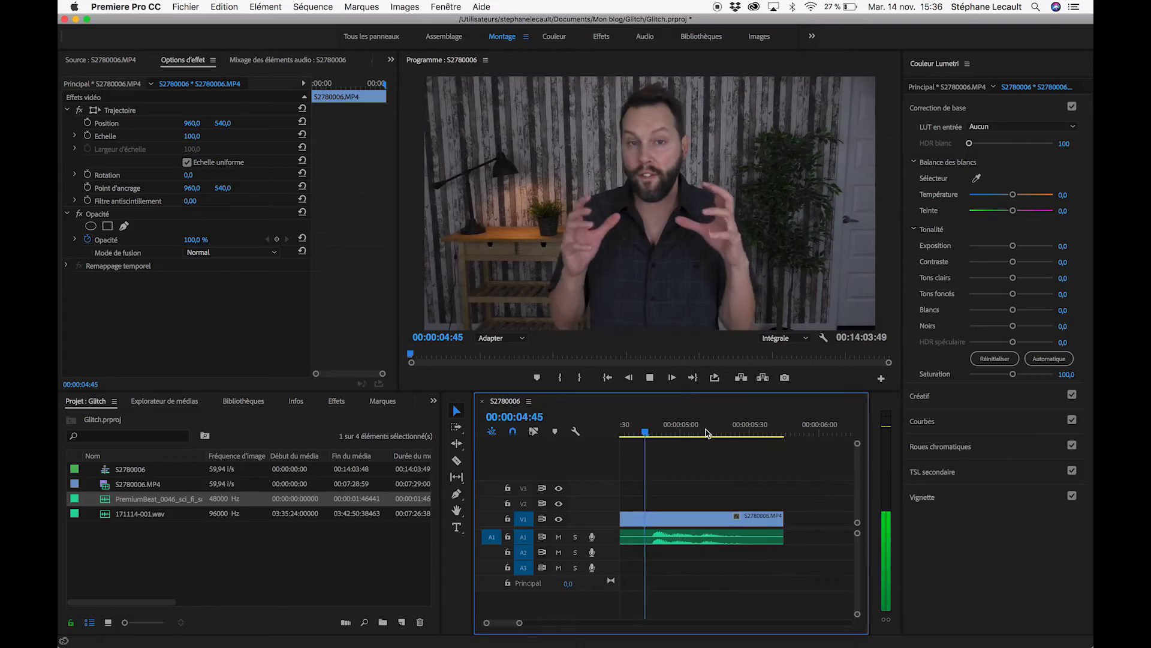